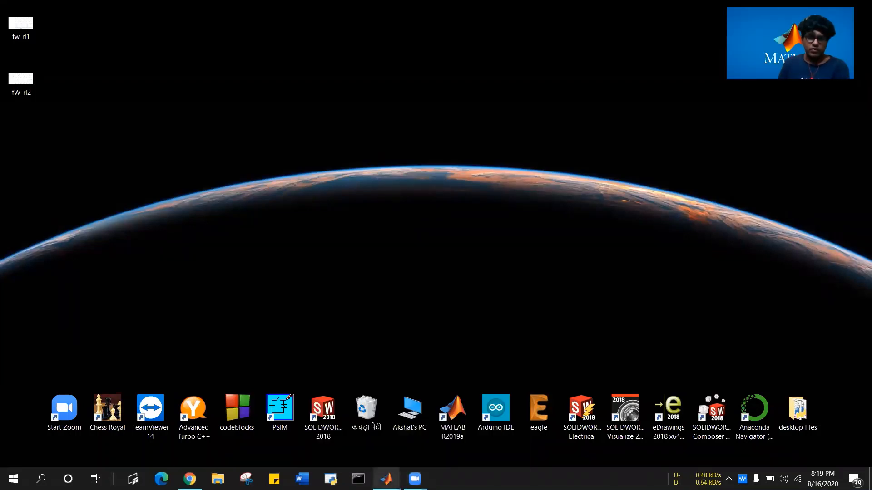
# Switch to the halfwave_rectifier model in Simulink
pyautogui.click(386, 479)
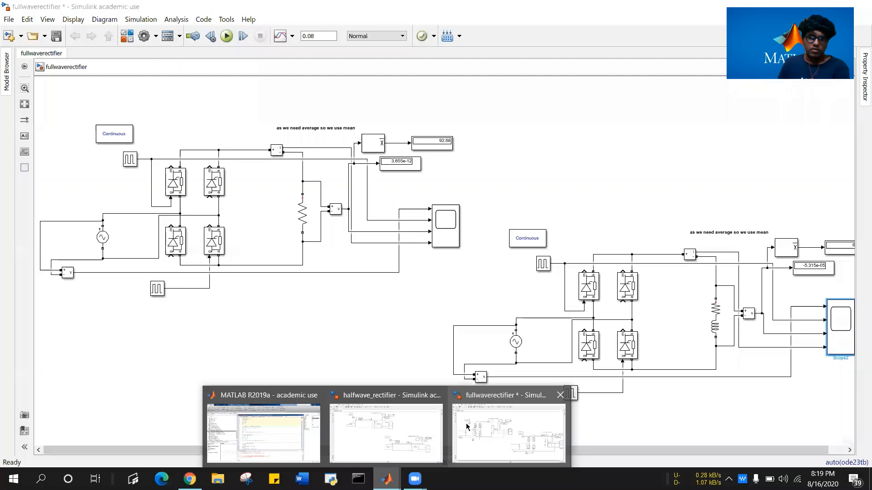
pyautogui.click(396, 423)
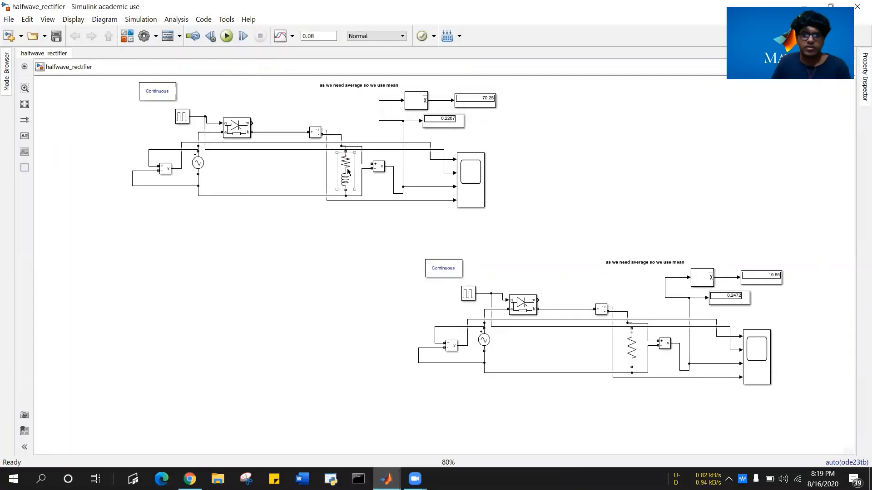
pyautogui.click(628, 344)
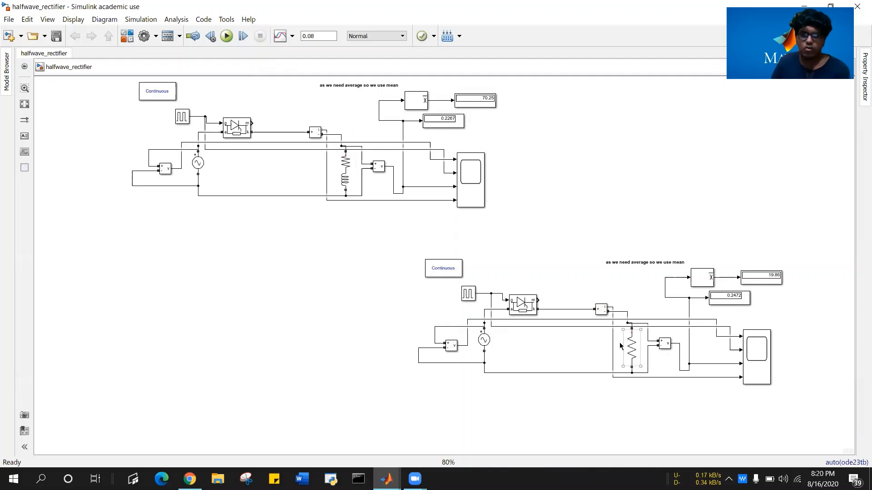
pyautogui.click(475, 198)
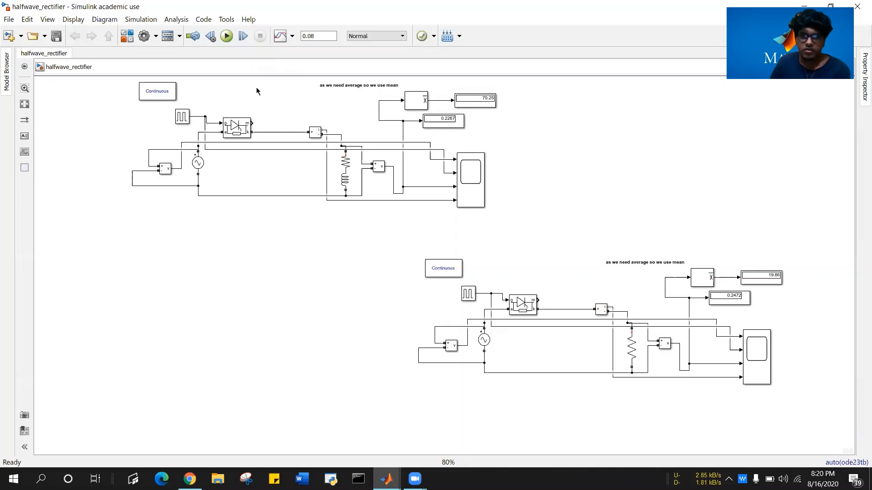
pyautogui.click(473, 97)
pyautogui.click(528, 225)
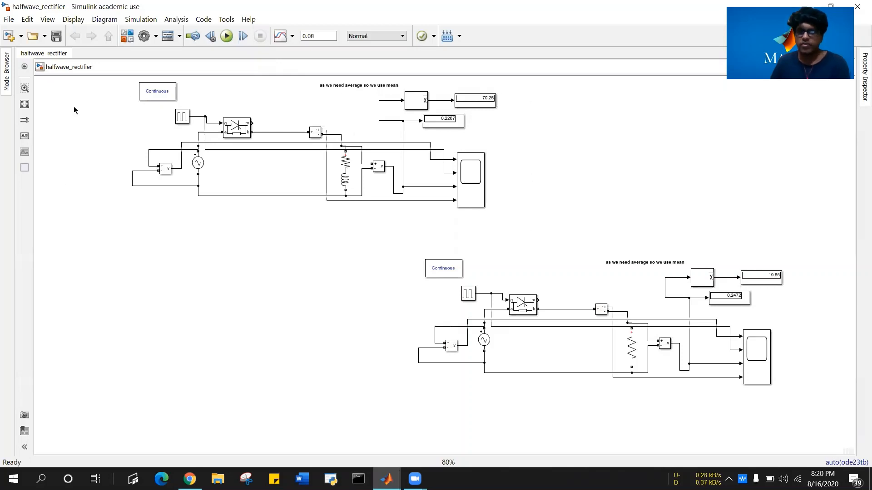
# Open the scope of the upper half-wave rectifier circuit with the RL load and maximize its window
pyautogui.click(465, 175)
pyautogui.doubleClick(465, 175)
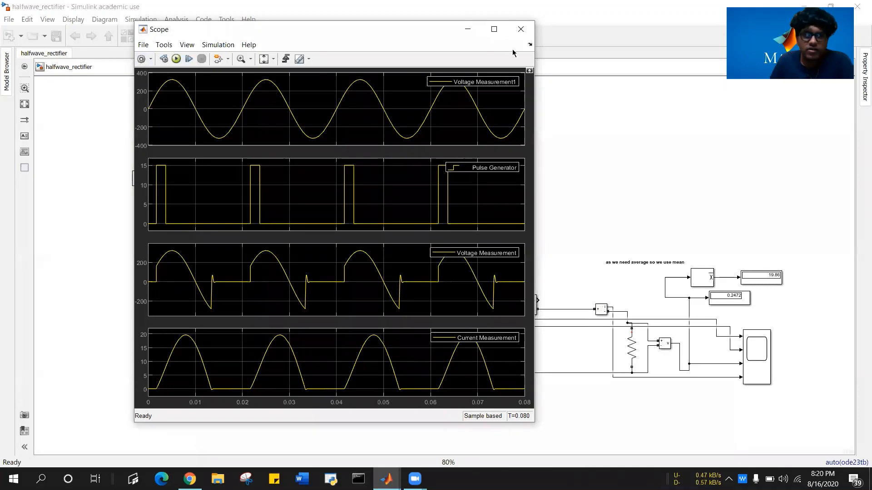
pyautogui.click(494, 29)
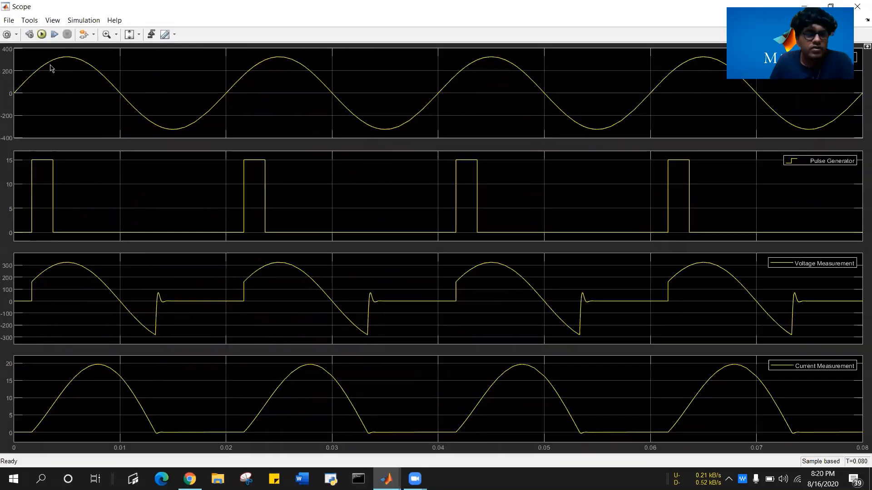
# Configure the scope to log its data to the workspace as ScopeData in Dataset format, and close the scope
pyautogui.click(7, 34)
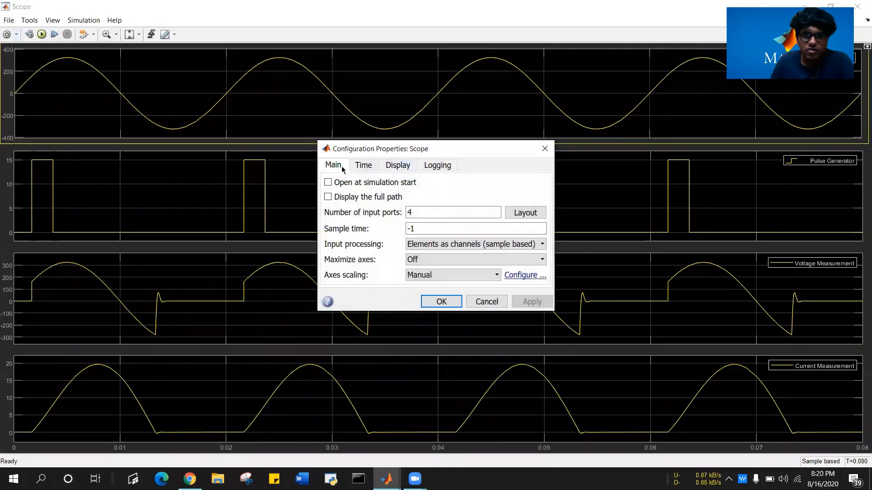
pyautogui.click(438, 165)
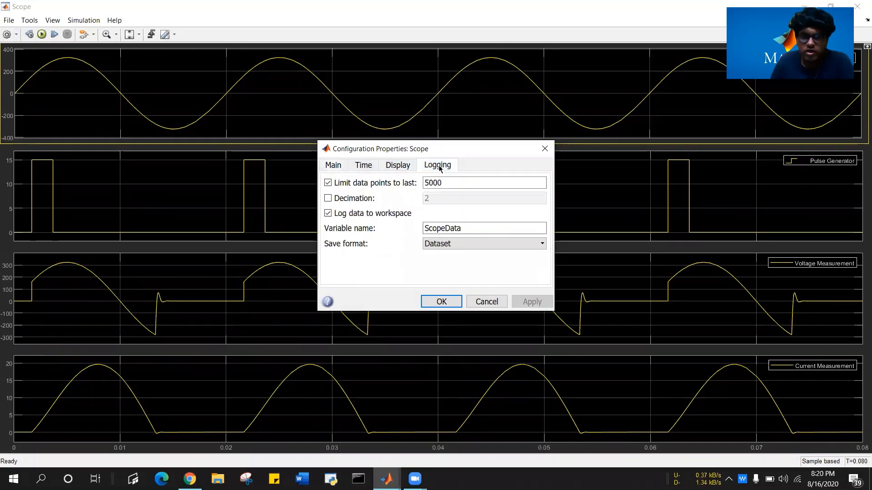
pyautogui.click(338, 214)
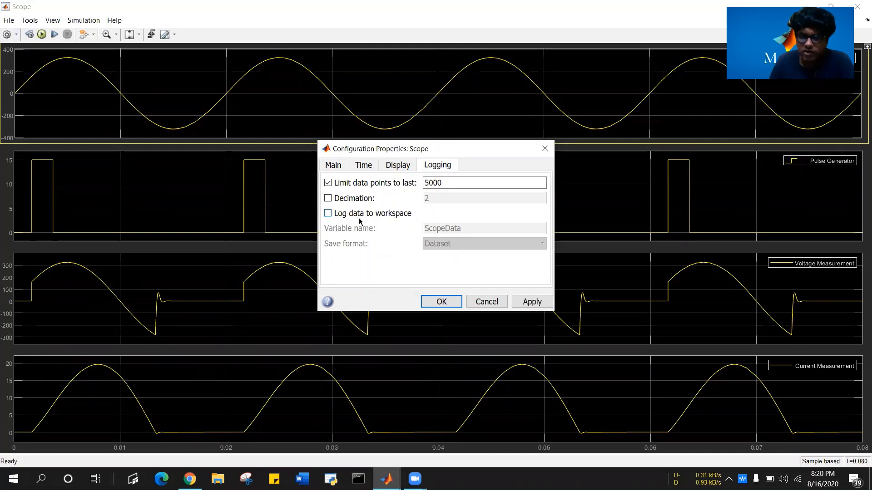
pyautogui.click(329, 213)
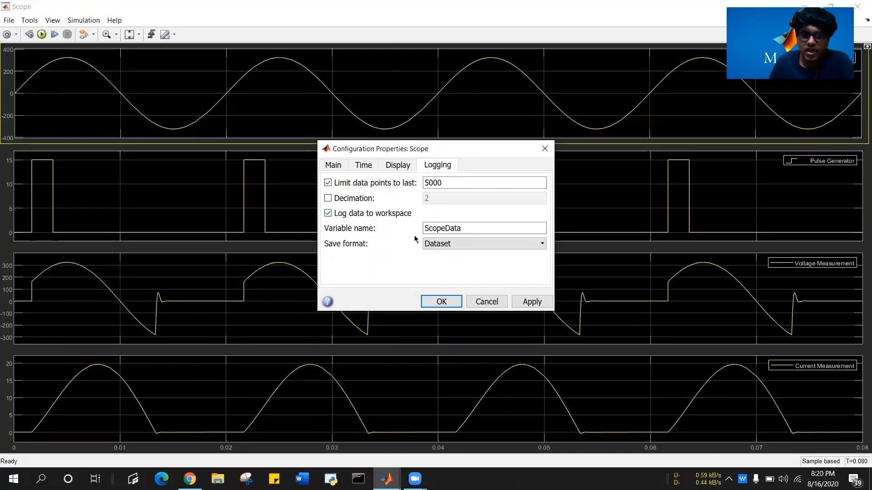
pyautogui.click(482, 243)
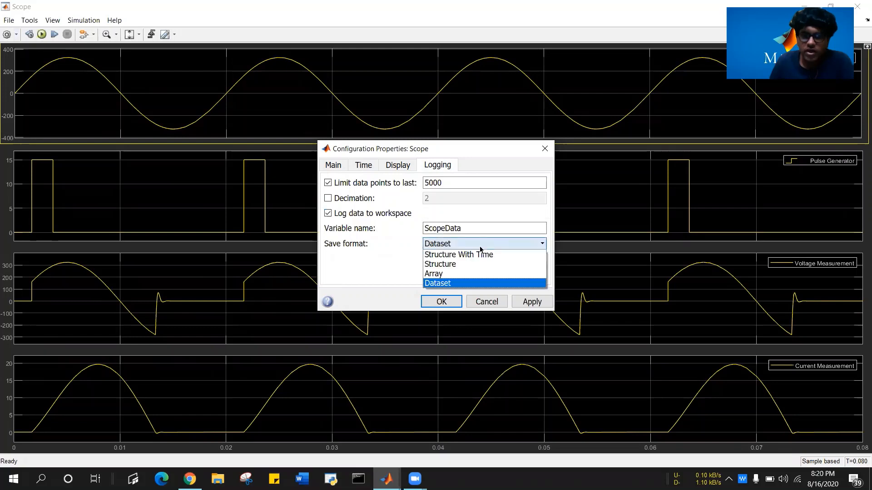
pyautogui.click(469, 283)
pyautogui.click(529, 304)
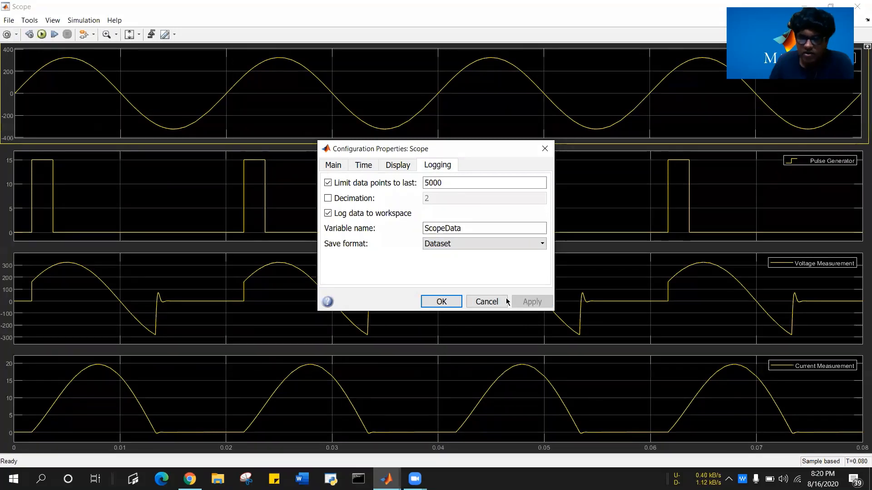
pyautogui.click(443, 302)
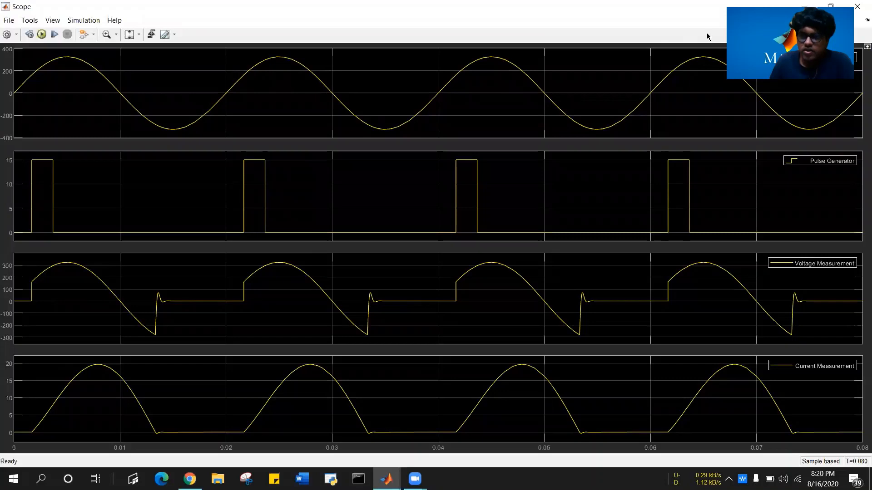
pyautogui.click(858, 9)
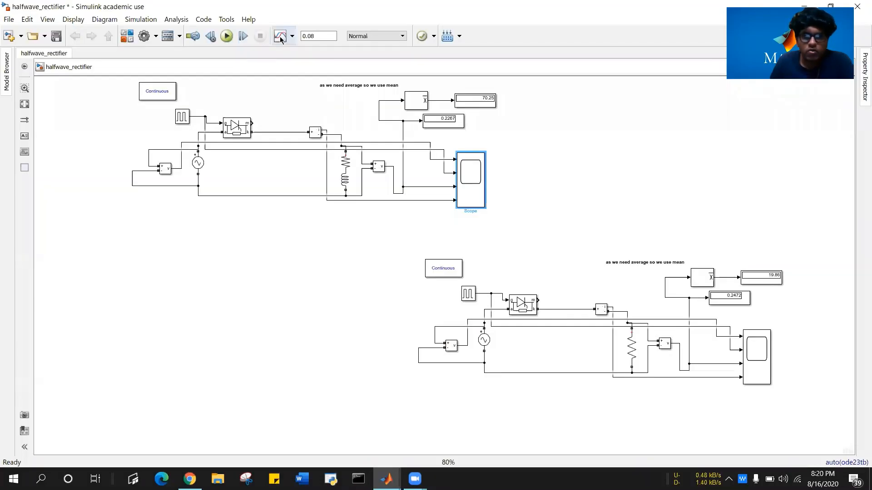
# Open the Simulation Data Inspector, dismiss its Getting Started guide and set a single-plot layout
pyautogui.click(280, 36)
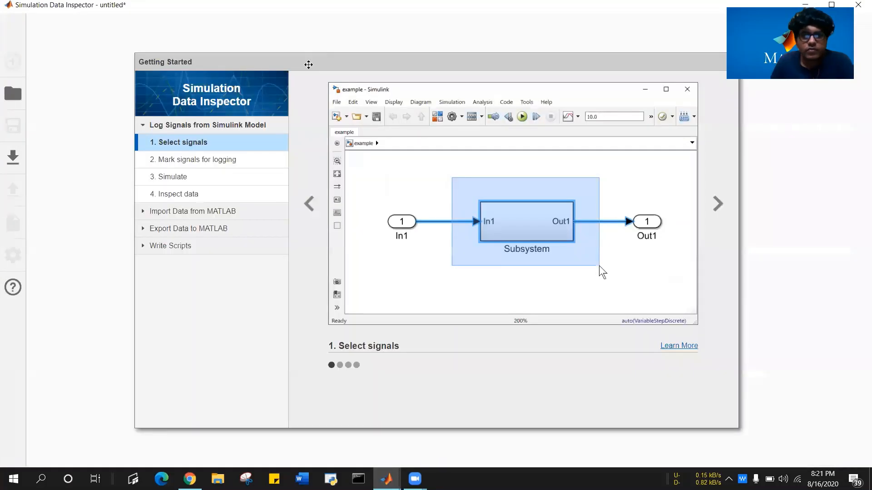
pyautogui.moveTo(611, 66); pyautogui.dragTo(482, 77)
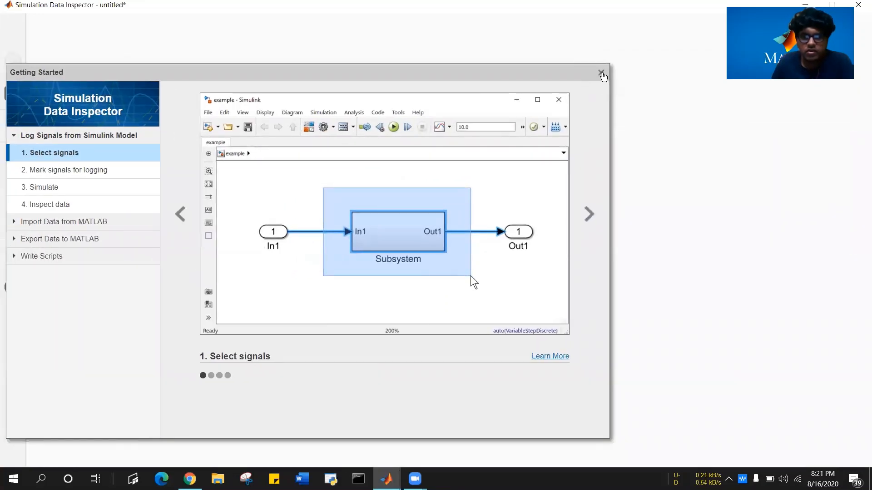
pyautogui.click(602, 74)
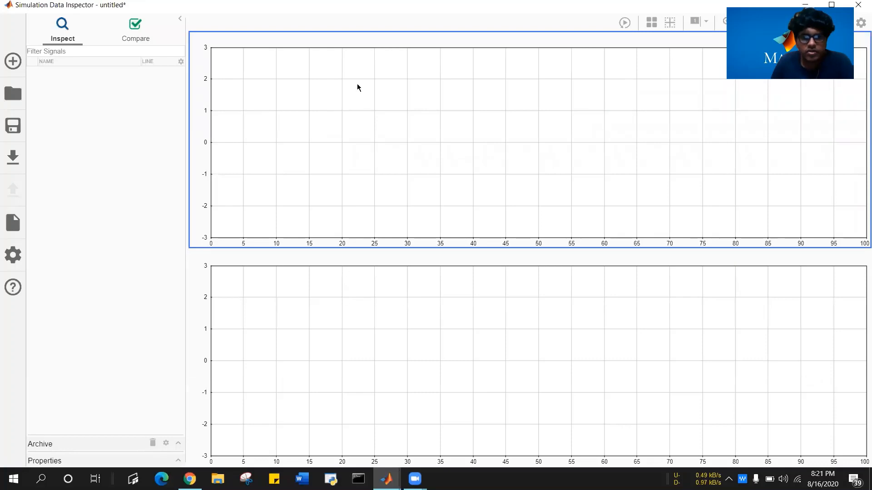
pyautogui.click(651, 23)
pyautogui.click(659, 63)
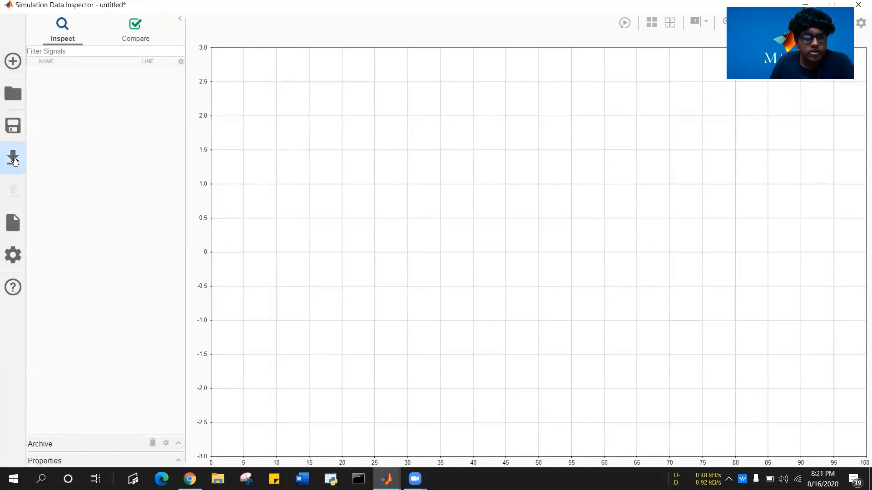
# Import ans and out from the base workspace as new runs, and expand ScopeData under the halfwave_rectifier run
pyautogui.moveTo(15, 162)
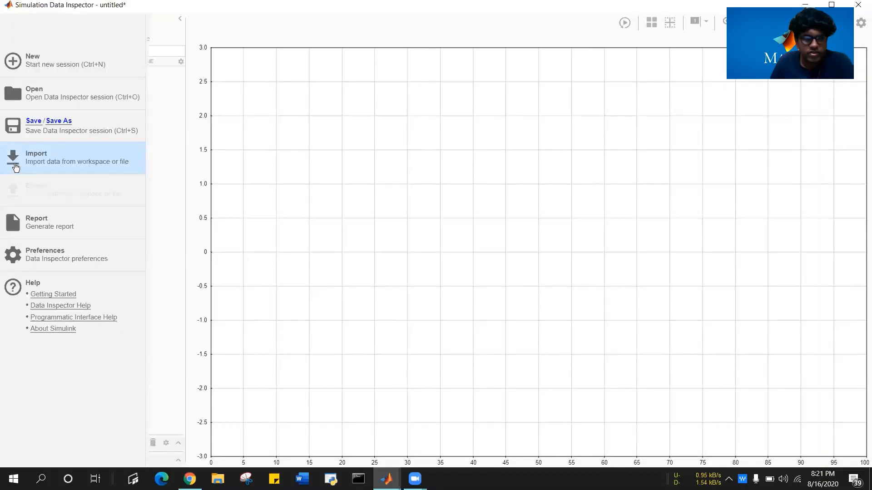
pyautogui.click(14, 162)
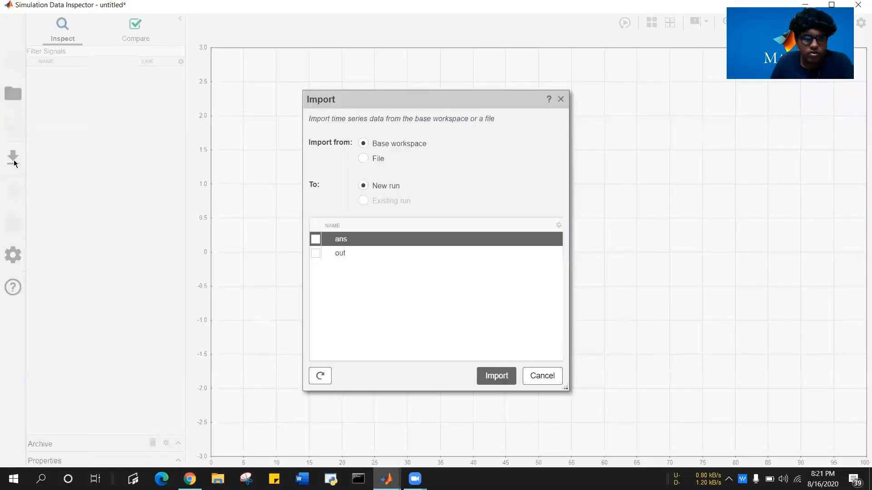
pyautogui.click(344, 254)
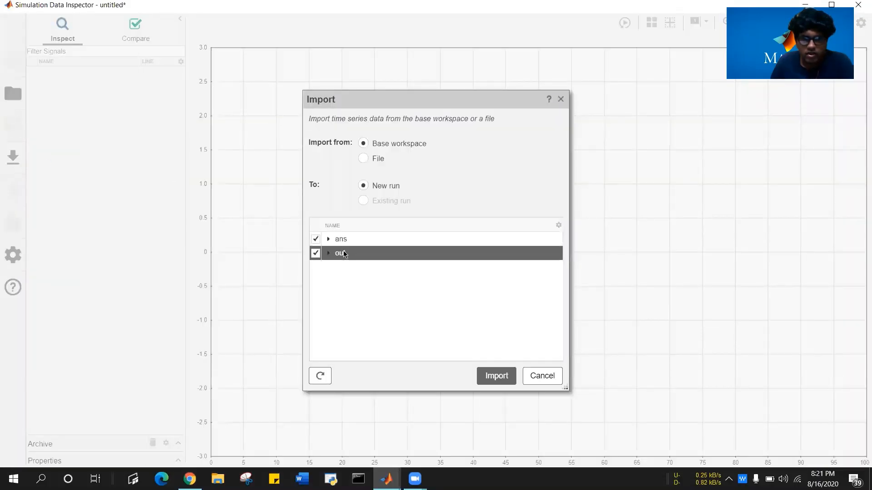
pyautogui.click(496, 380)
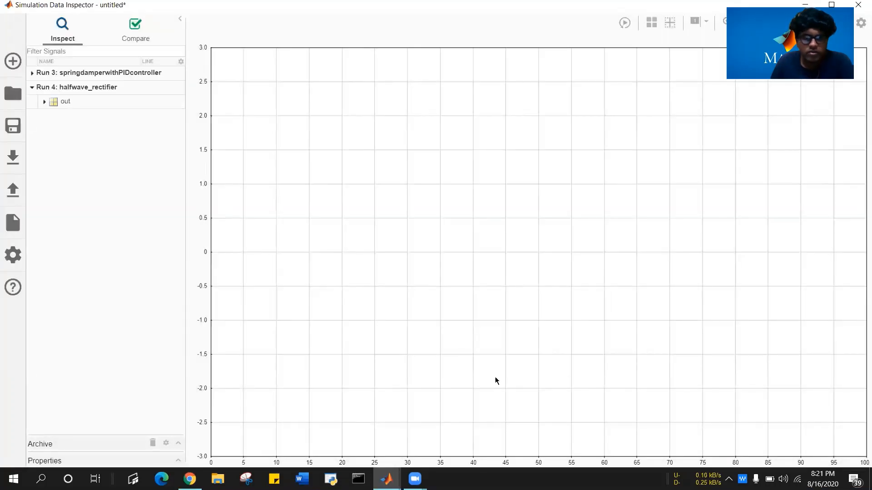
pyautogui.click(44, 102)
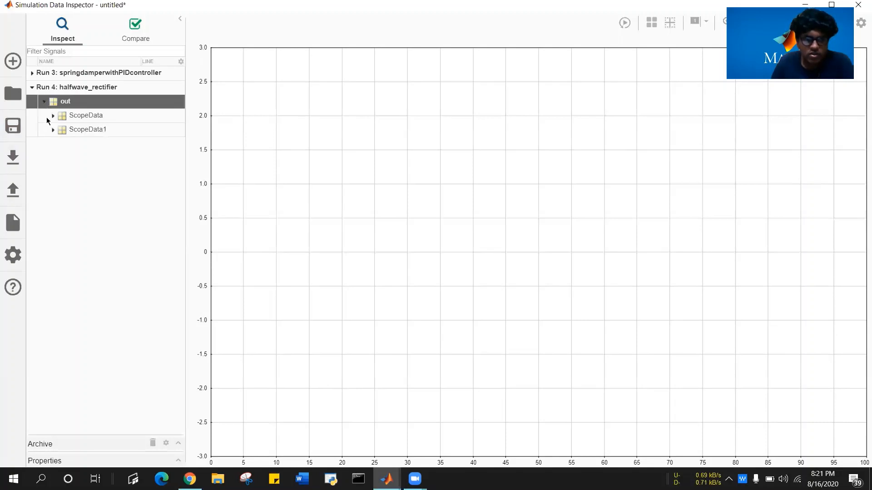
pyautogui.click(52, 116)
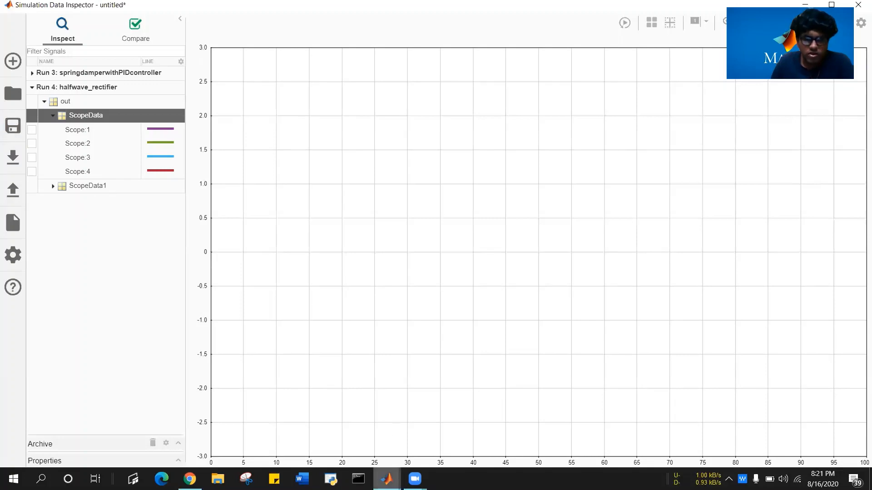
pyautogui.moveTo(386, 479)
pyautogui.moveTo(353, 440)
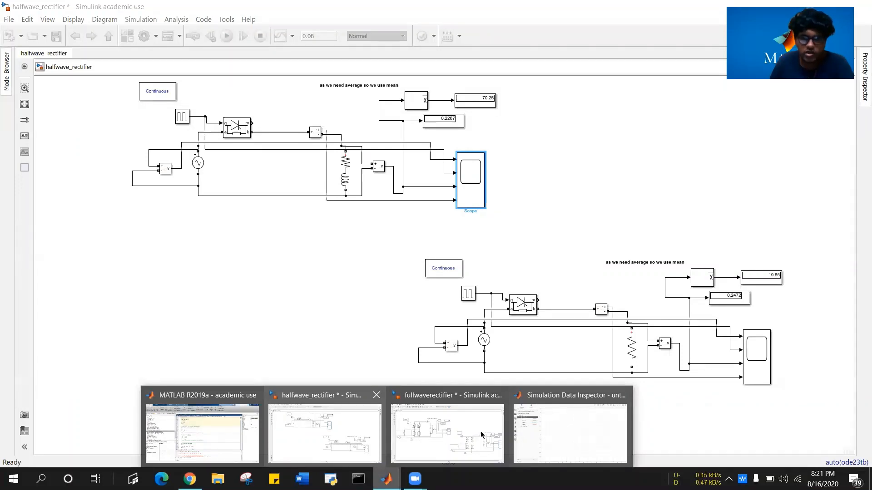
pyautogui.click(556, 420)
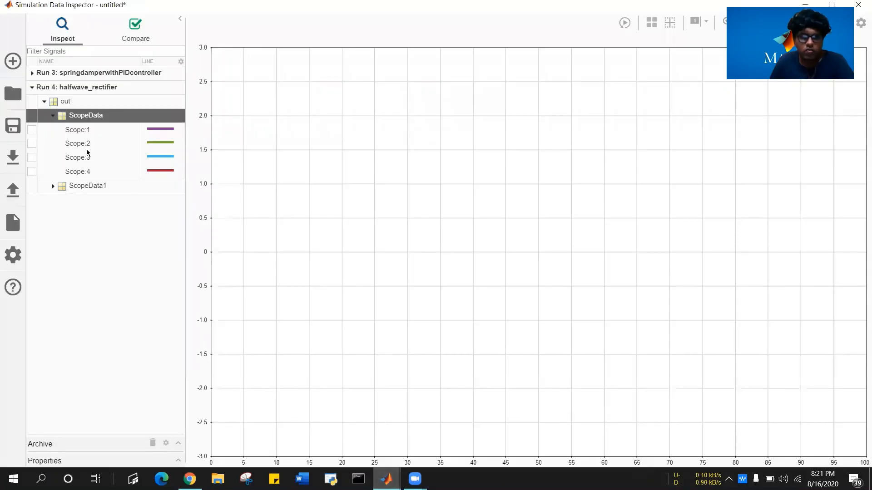
# Plot the ScopeData signals Scope:1, Scope:2, Scope:3 and Scope:4 together in the single plot
pyautogui.click(32, 131)
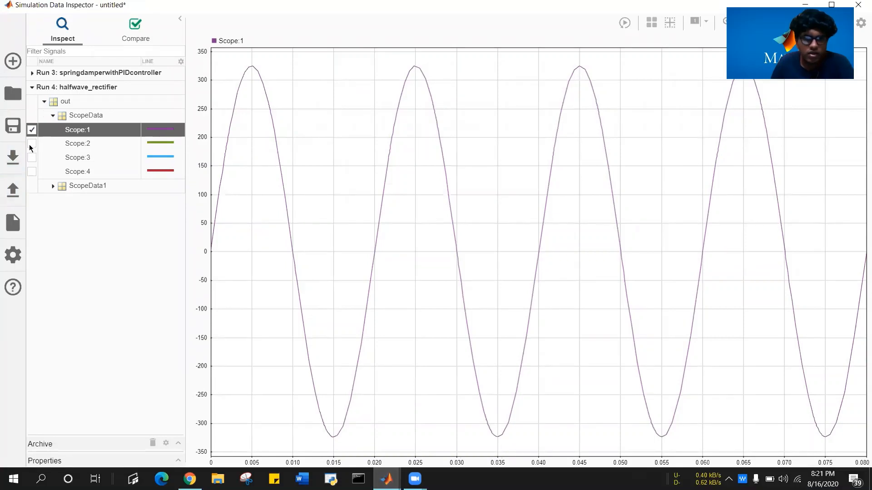
pyautogui.click(32, 145)
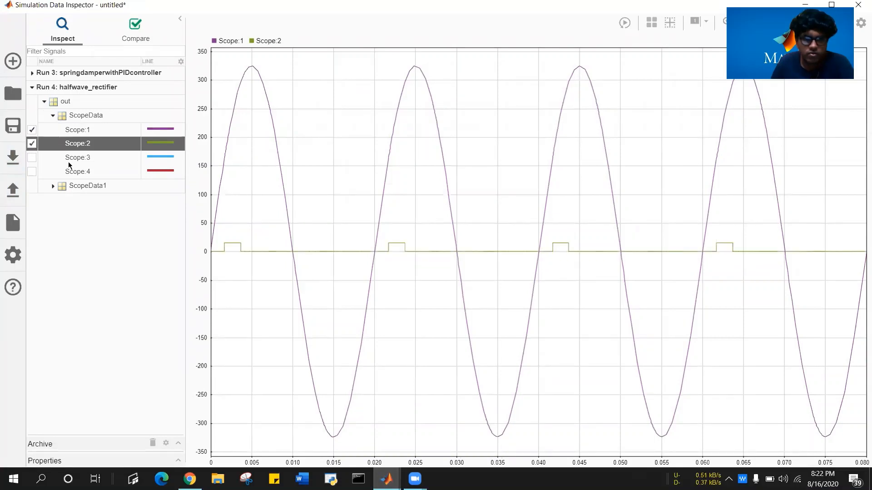
pyautogui.click(32, 158)
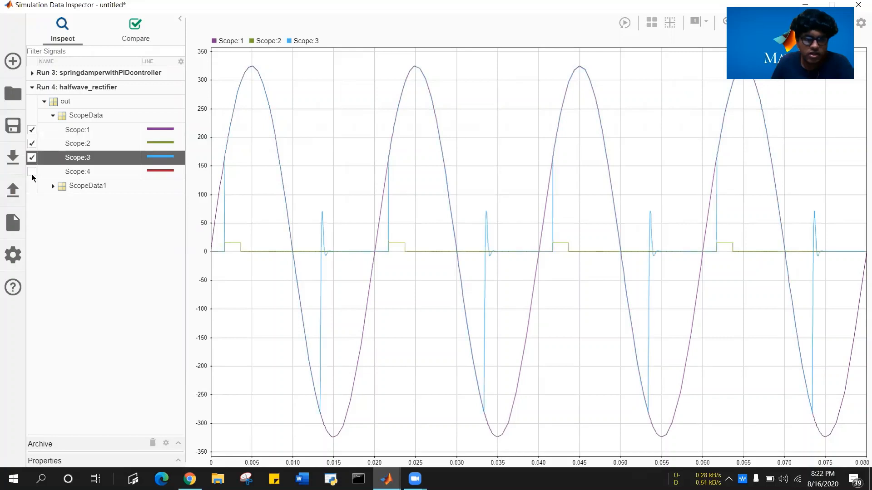
pyautogui.click(32, 172)
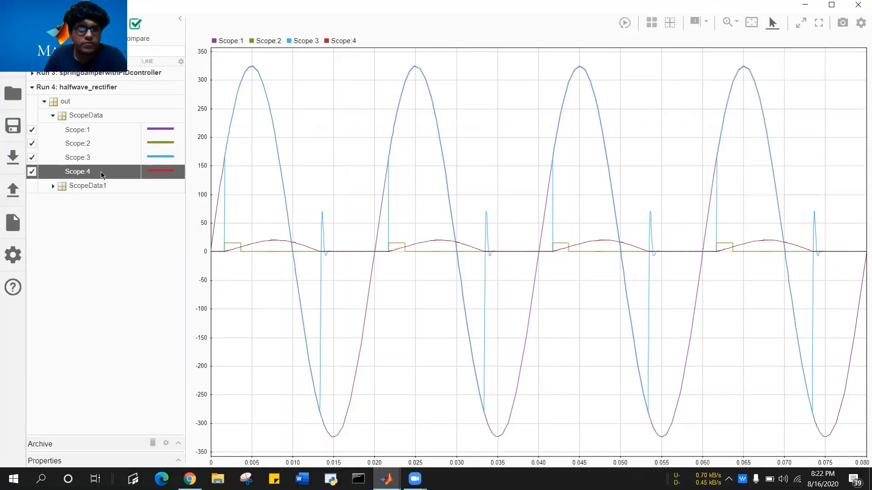
# Remove all four ScopeData signals from the plot
pyautogui.click(32, 171)
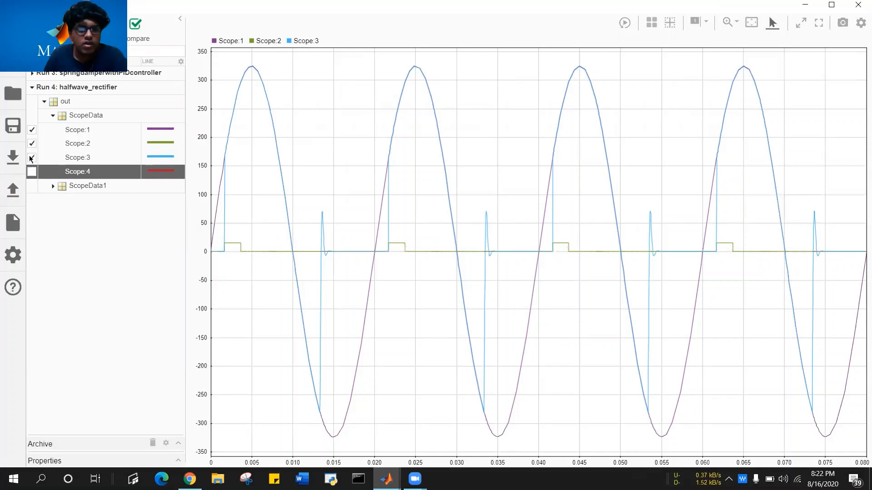
pyautogui.click(32, 158)
pyautogui.click(32, 144)
pyautogui.click(32, 129)
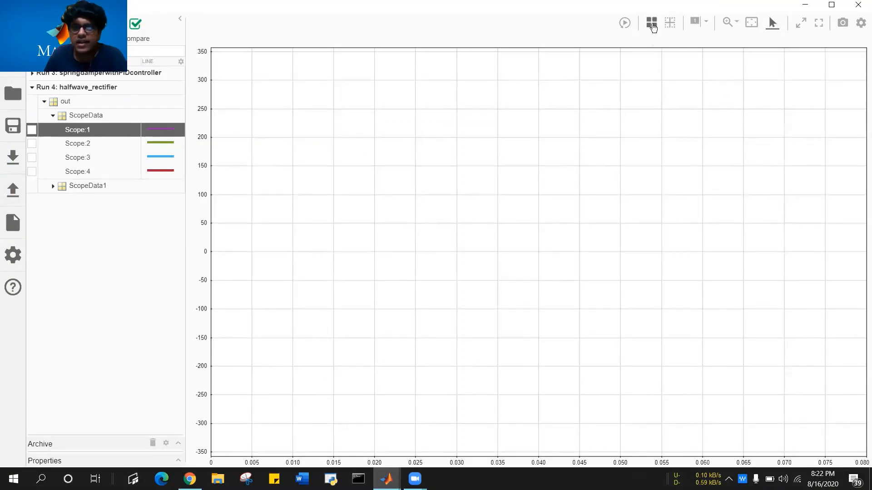
# Change the plot layout to two stacked plots
pyautogui.click(652, 28)
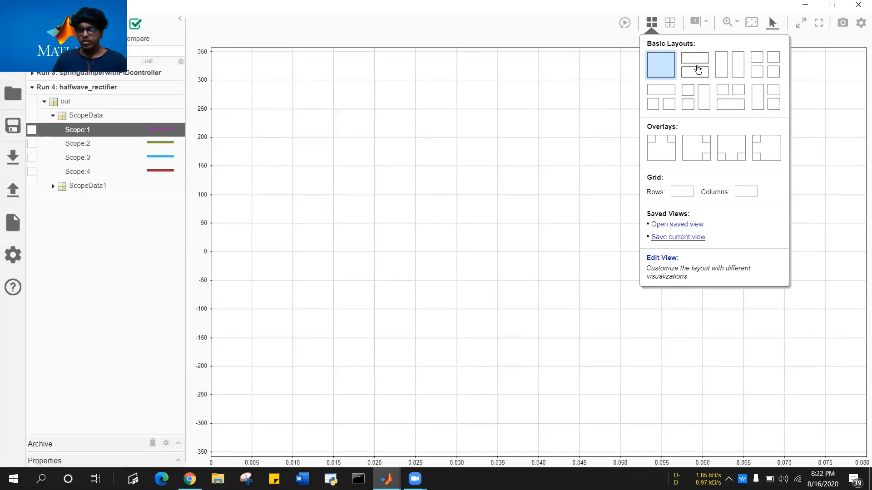
pyautogui.click(695, 66)
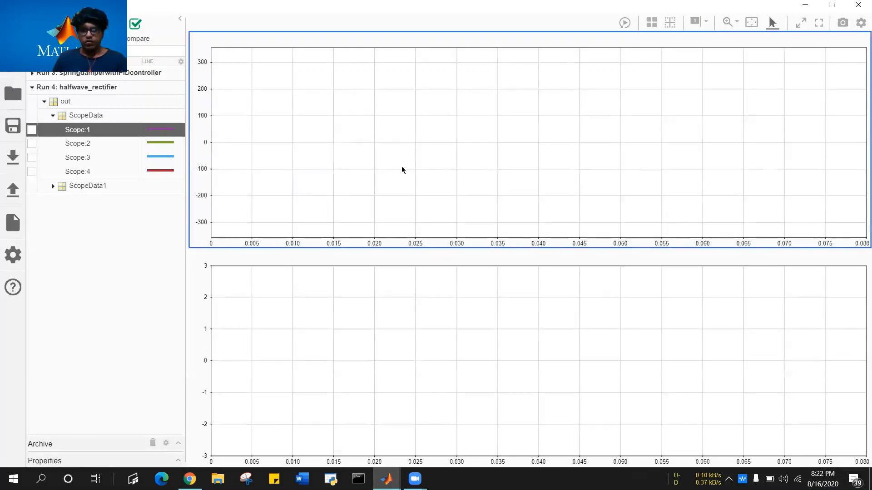
# Plot Scope:1 in the upper plot and Scope:2 in the lower plot
pyautogui.click(382, 317)
pyautogui.click(359, 203)
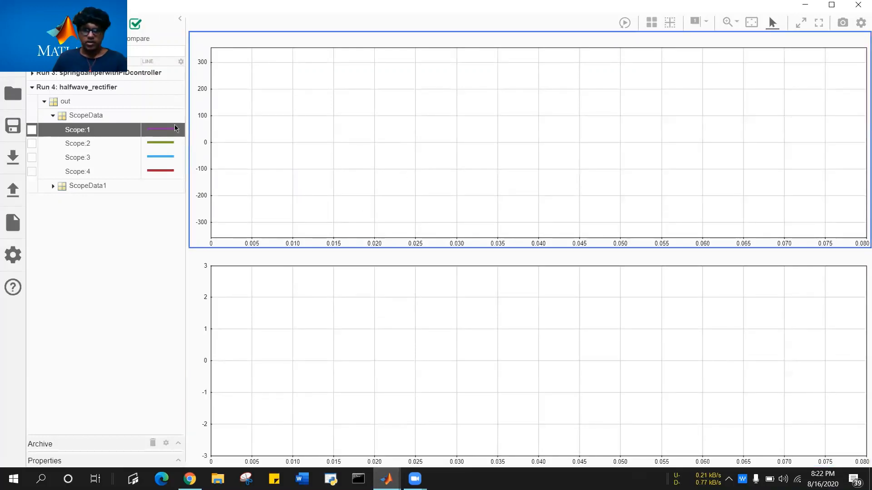
pyautogui.click(32, 130)
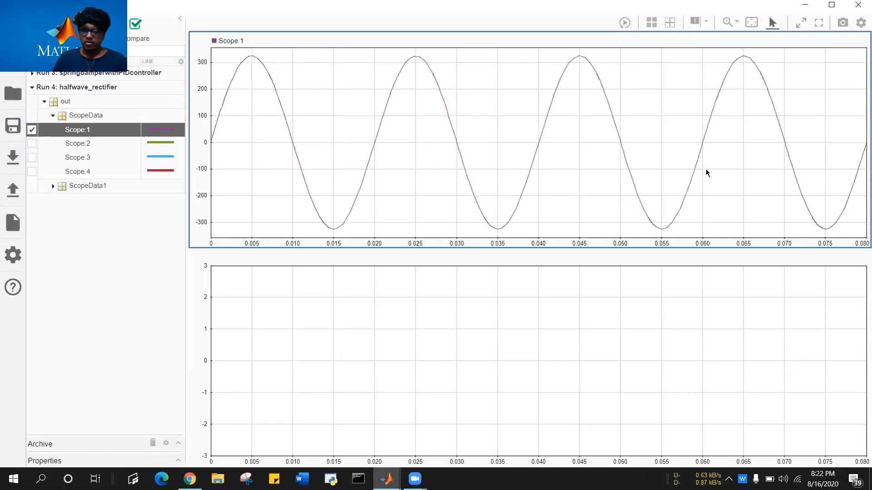
pyautogui.click(314, 327)
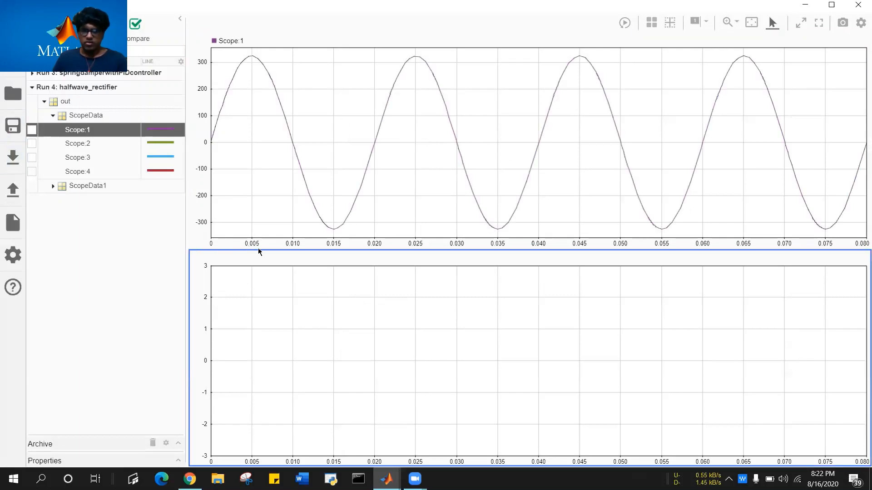
pyautogui.click(31, 146)
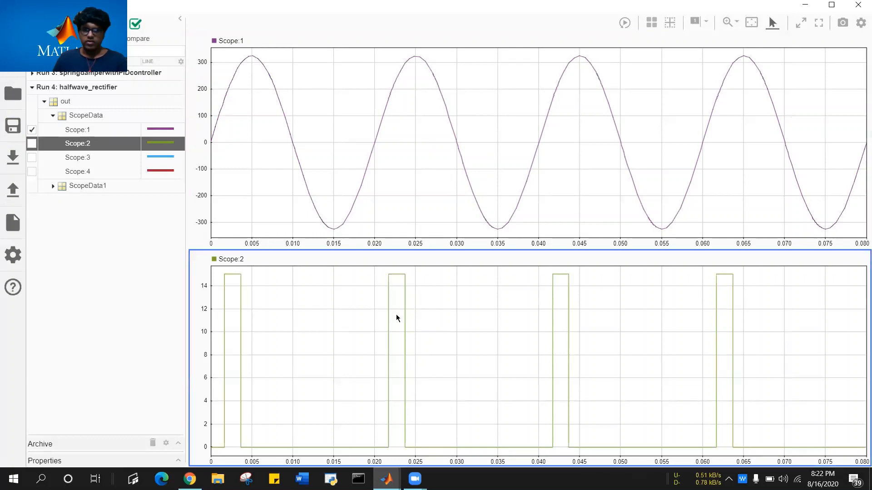
# Send a snapshot of the entire plot area to a MATLAB figure and maximize the figure window
pyautogui.click(781, 132)
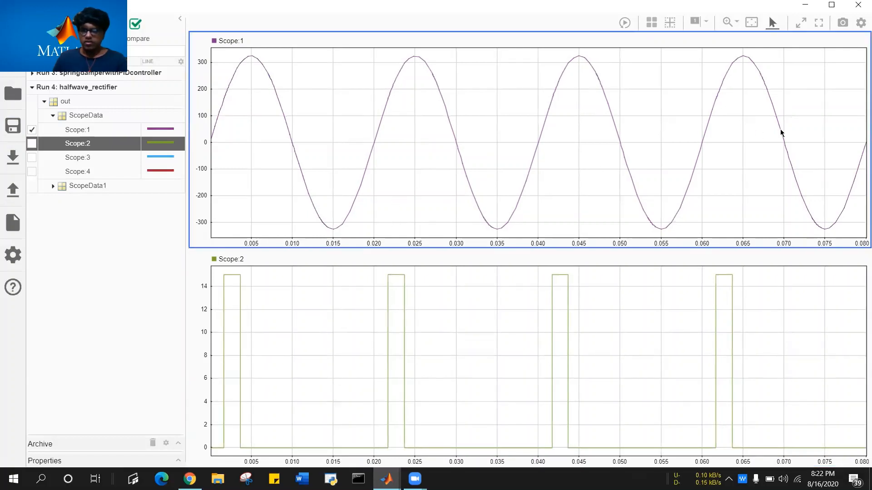
pyautogui.click(845, 22)
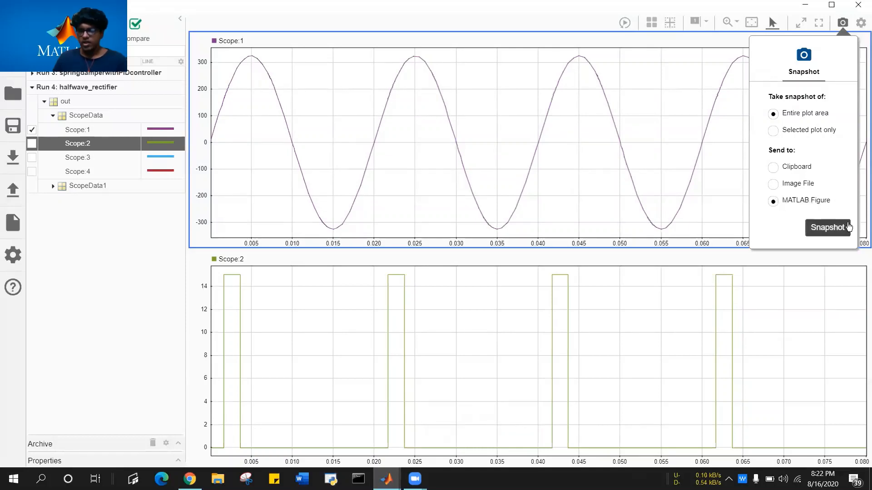
pyautogui.click(827, 227)
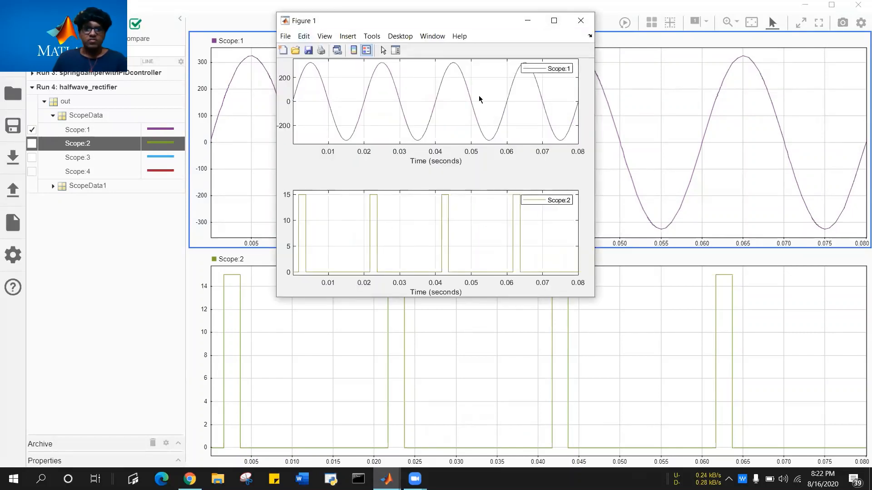
pyautogui.click(554, 21)
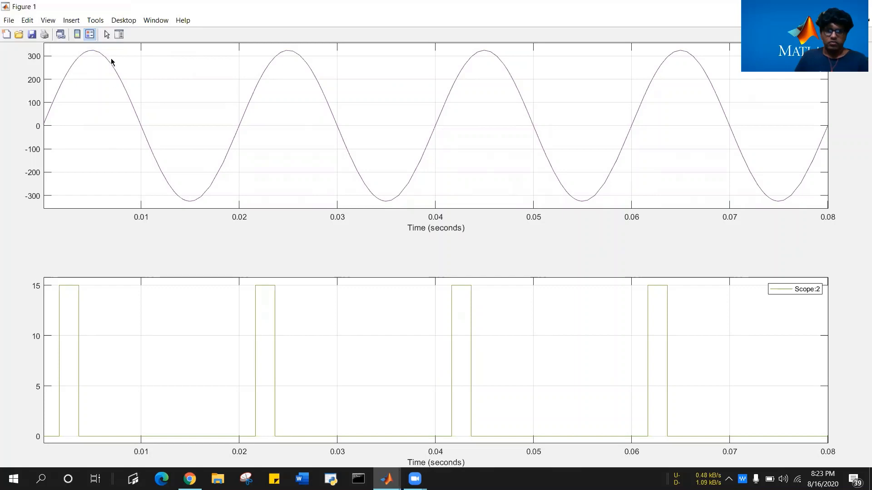
# Set the line width of the sine curve in the upper axes to 2.0
pyautogui.click(107, 36)
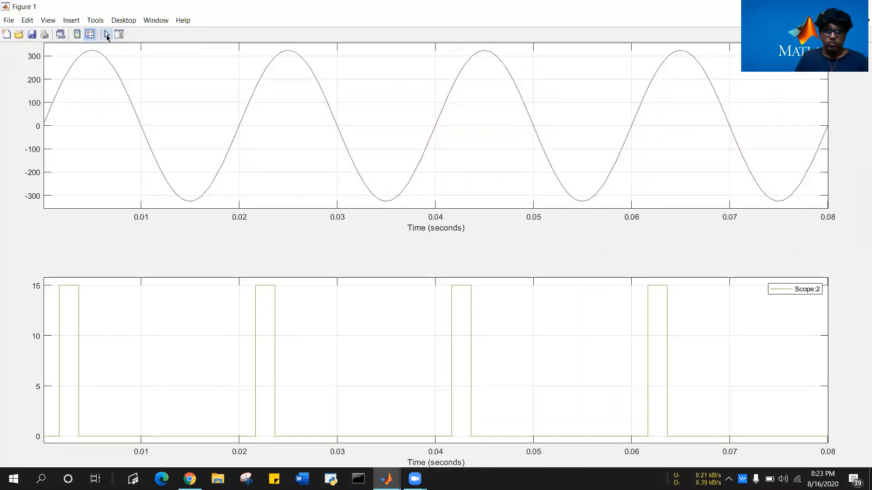
pyautogui.rightClick(70, 70)
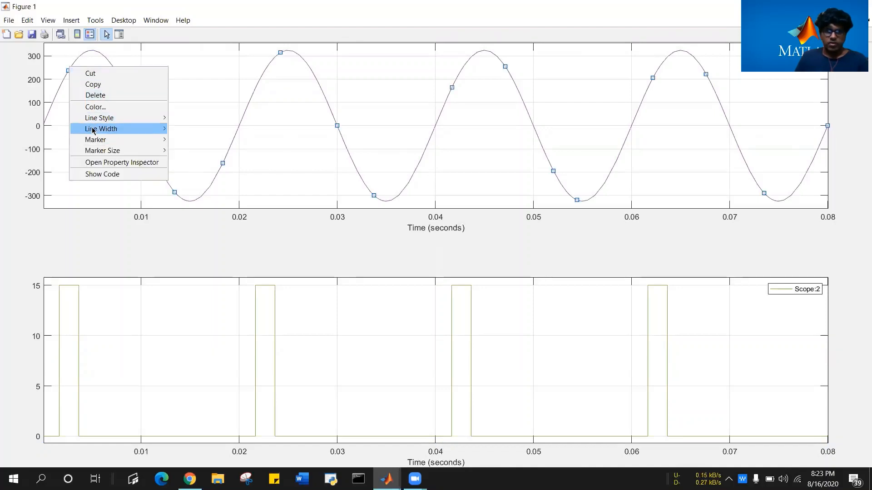
pyautogui.moveTo(93, 130)
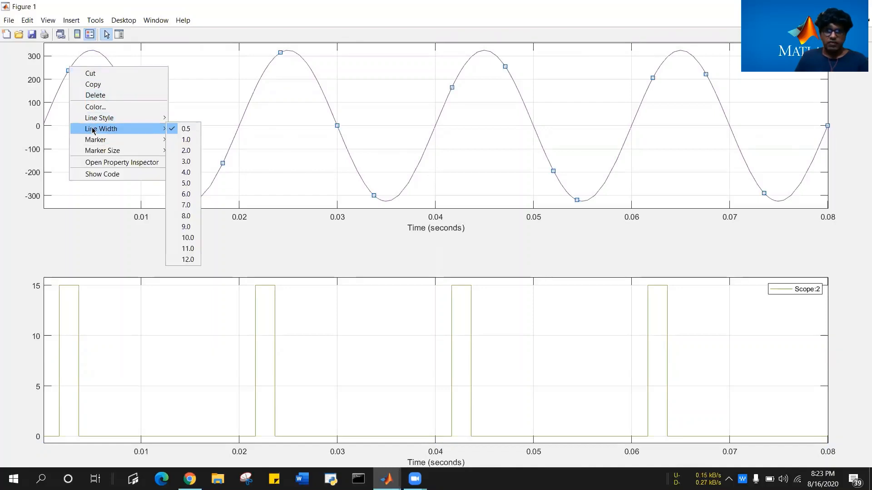
pyautogui.click(186, 150)
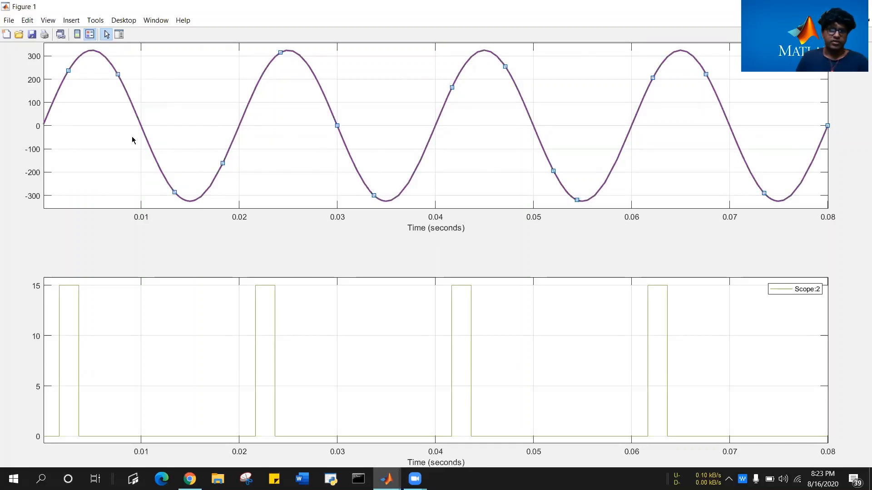
# Increase the line width of the Scope:2 pulse curve in the lower axes and leave plot editing mode
pyautogui.rightClick(78, 317)
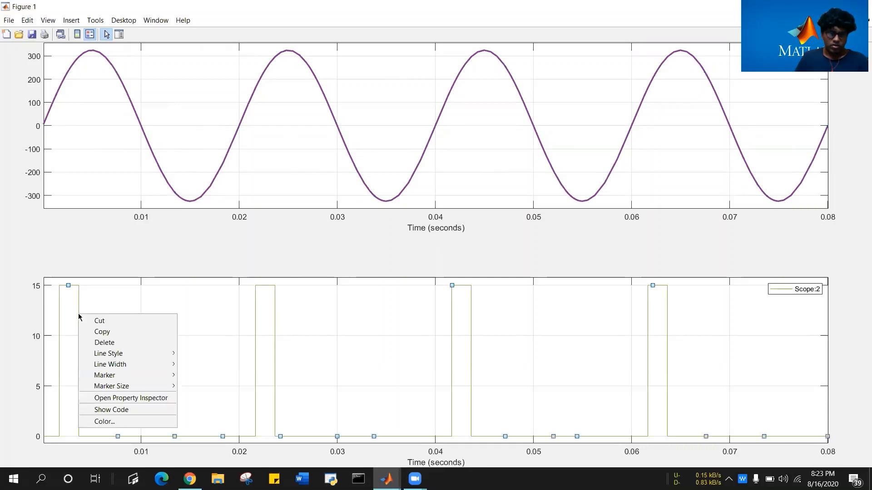
pyautogui.click(104, 36)
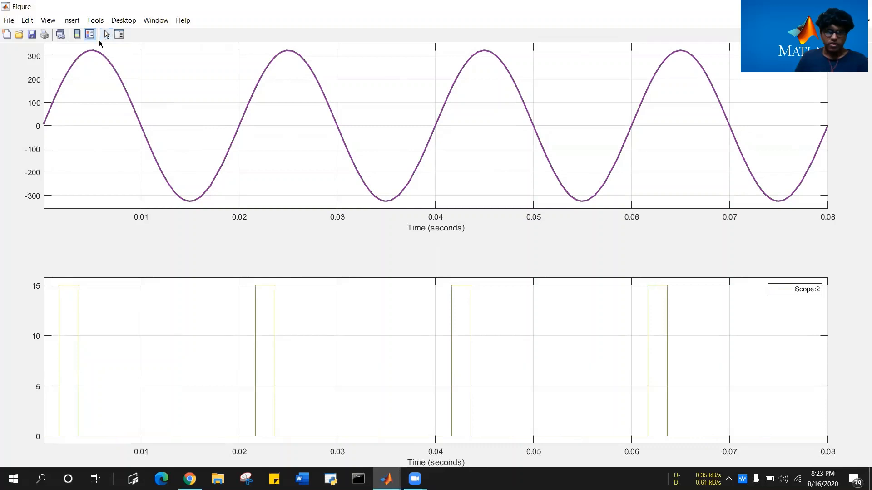
pyautogui.click(107, 34)
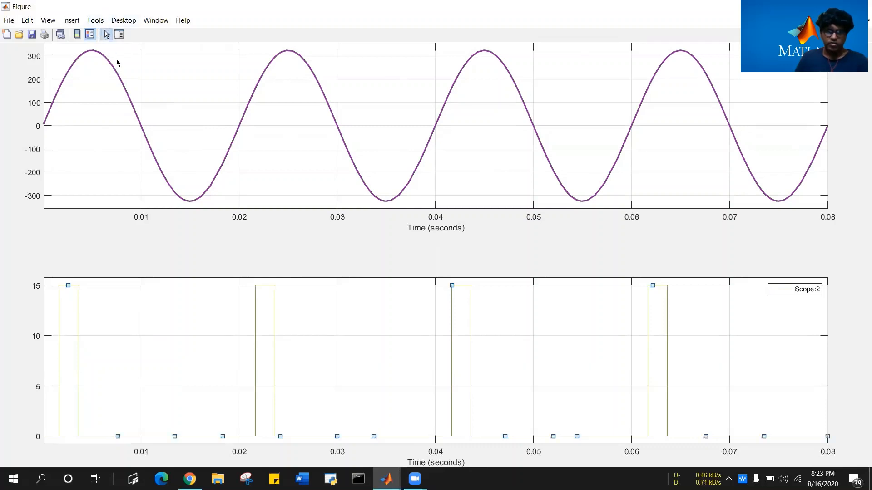
pyautogui.rightClick(79, 304)
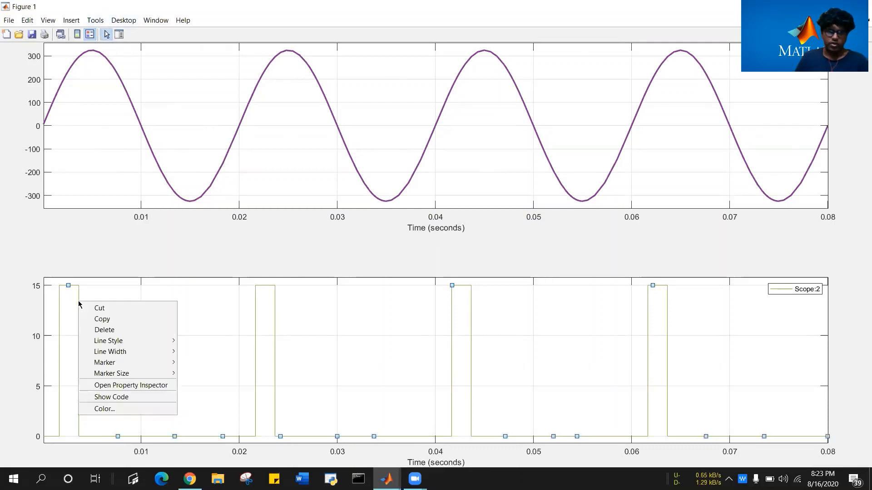
pyautogui.moveTo(158, 351)
pyautogui.click(197, 253)
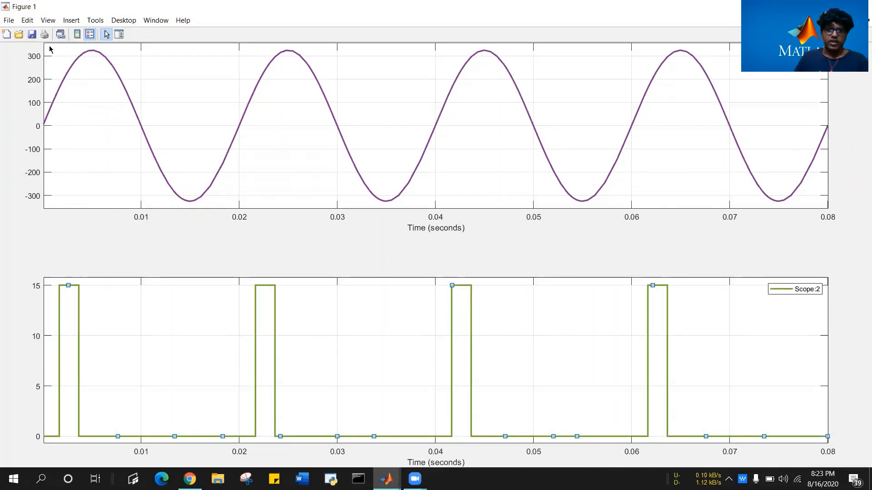
pyautogui.click(107, 35)
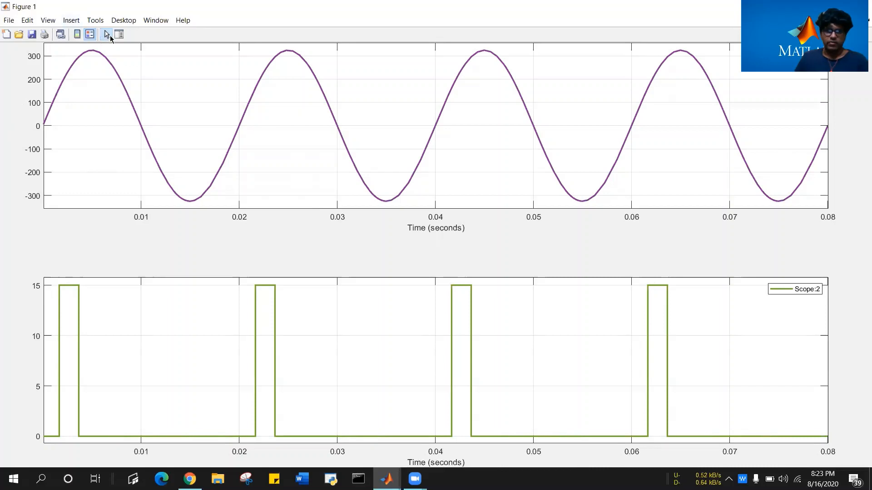
pyautogui.click(78, 22)
pyautogui.click(84, 44)
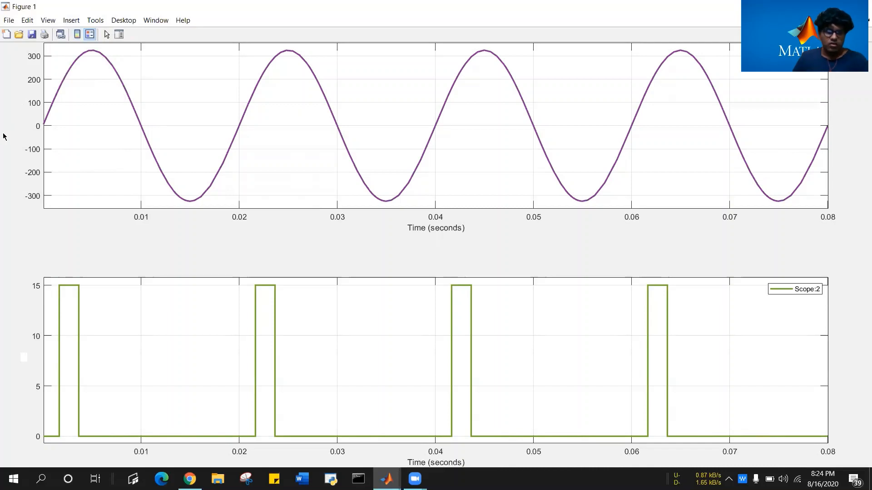
pyautogui.write('f')
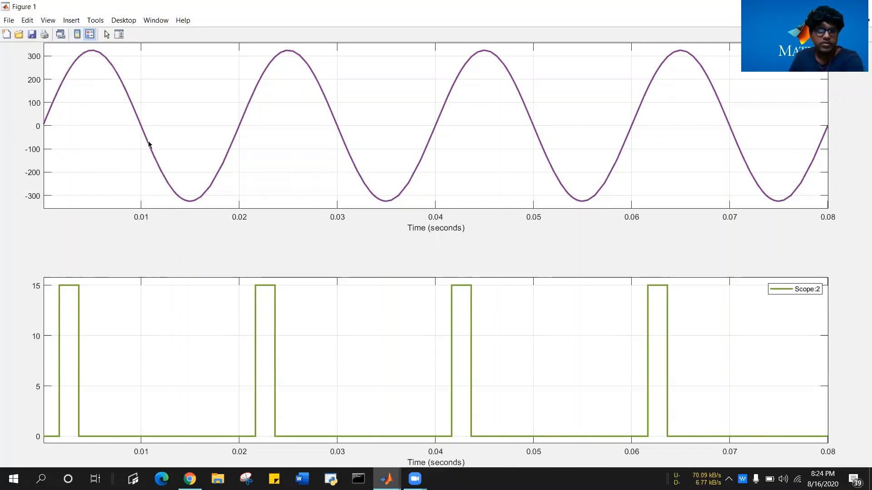
# Add the y-axis label "input voltage" to the upper axes with the sine curve
pyautogui.moveTo(165, 117); pyautogui.dragTo(164, 118)
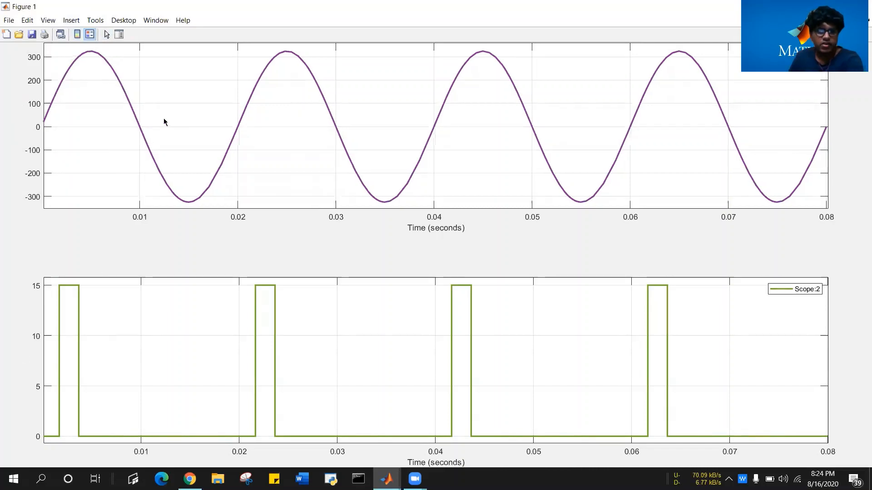
pyautogui.click(71, 21)
pyautogui.click(90, 43)
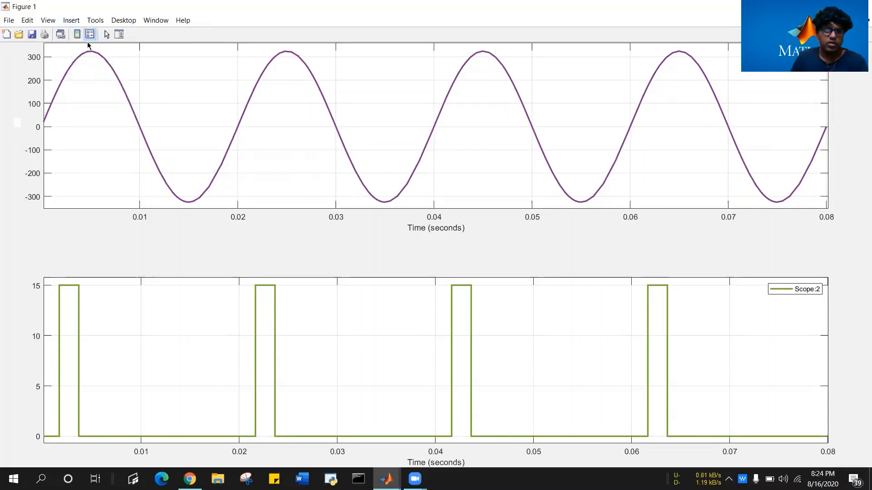
pyautogui.write('in')
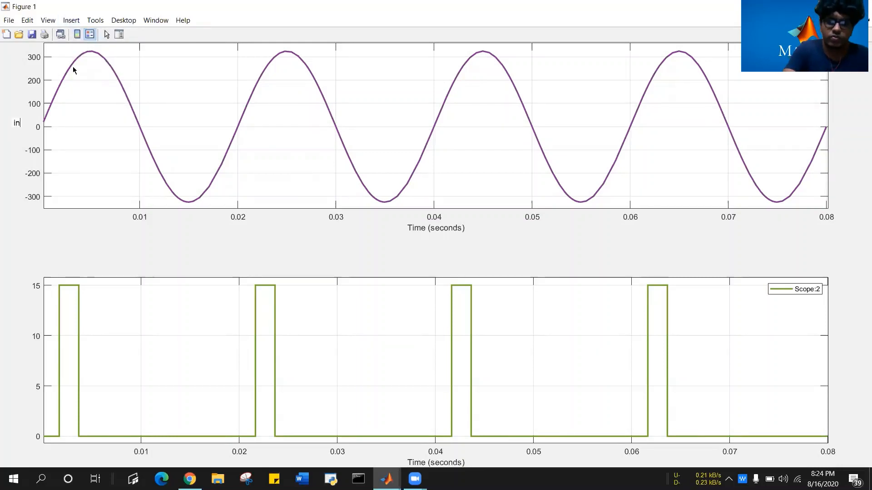
pyautogui.write('put voltage')
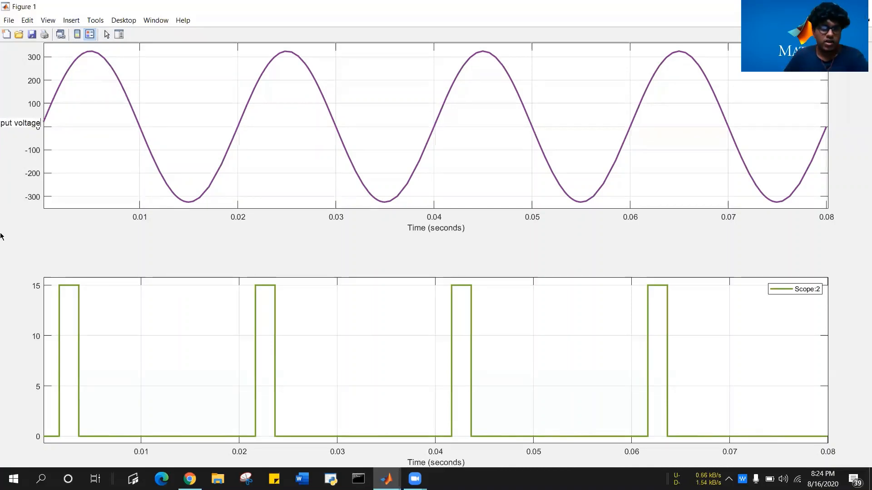
pyautogui.click(25, 231)
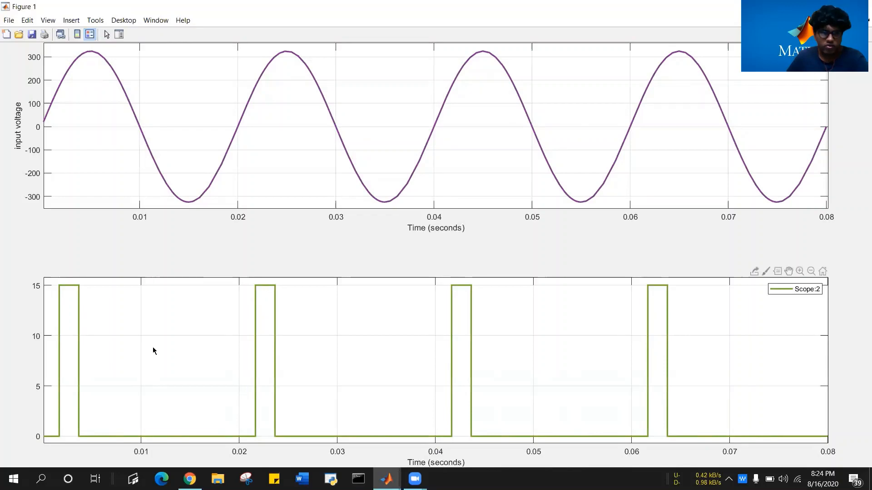
# Add the y-axis label "input pulse" to the lower axes with the Scope:2 curve
pyautogui.click(71, 20)
pyautogui.click(85, 44)
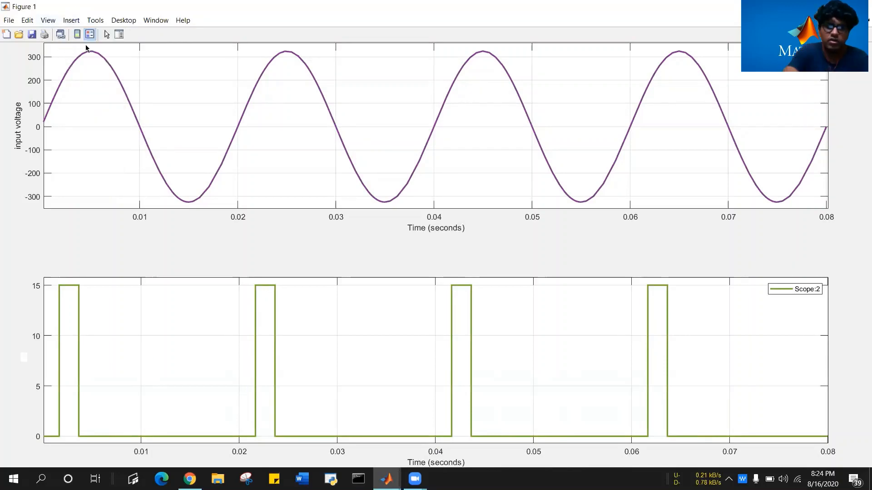
pyautogui.write('inpup')
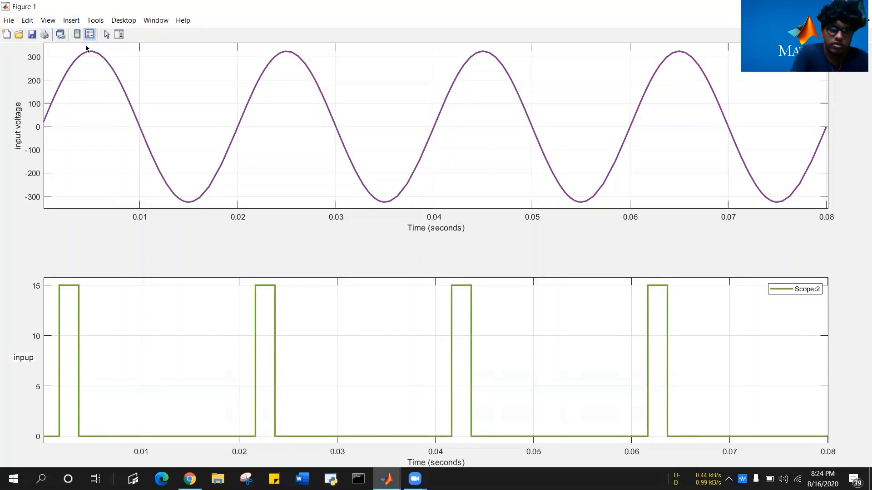
pyautogui.press('BackSpace')
pyautogui.write('t v')
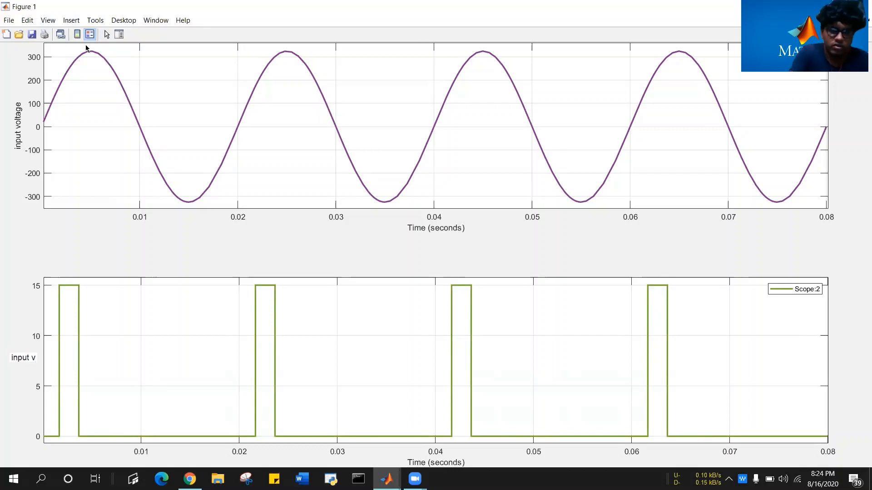
pyautogui.press('BackSpace')
pyautogui.write('pulse')
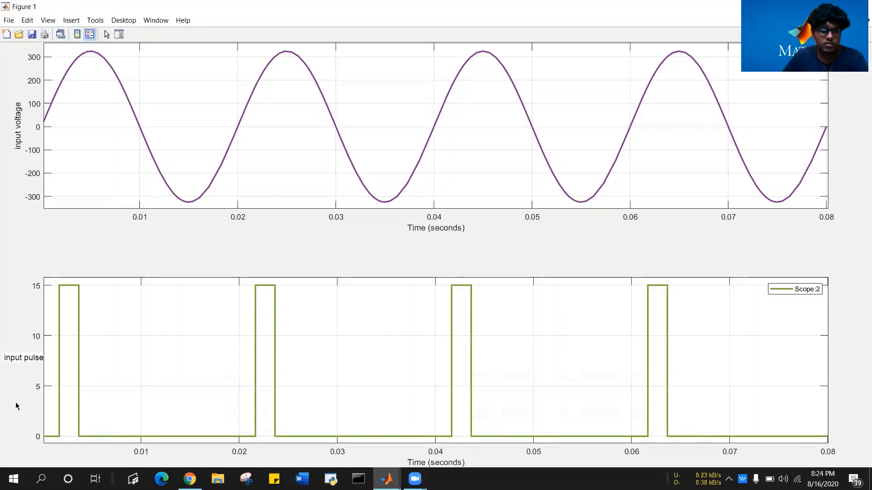
pyautogui.click(13, 421)
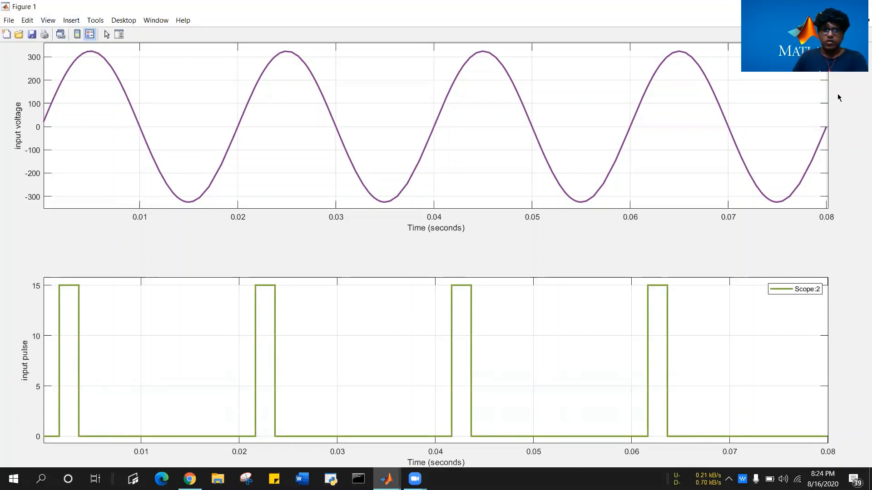
# Start saving the figure under a new name, choosing the Desktop folder and the file name hw-rl1
pyautogui.click(9, 20)
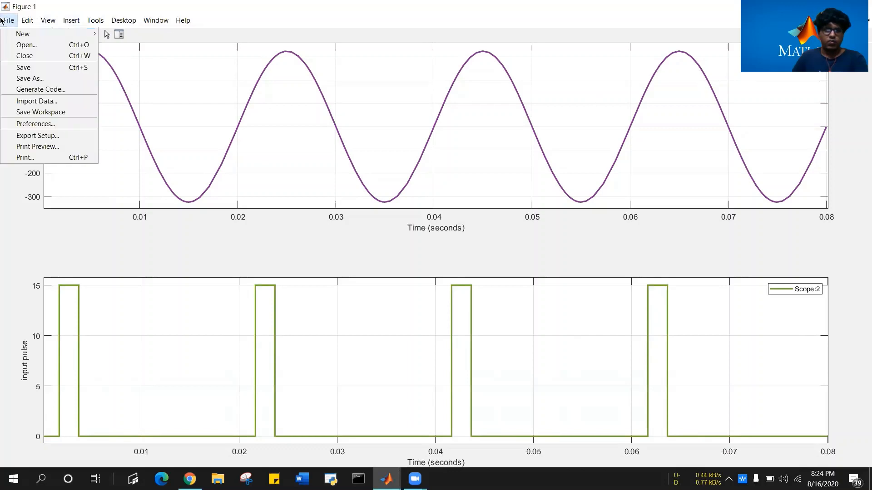
pyautogui.click(26, 80)
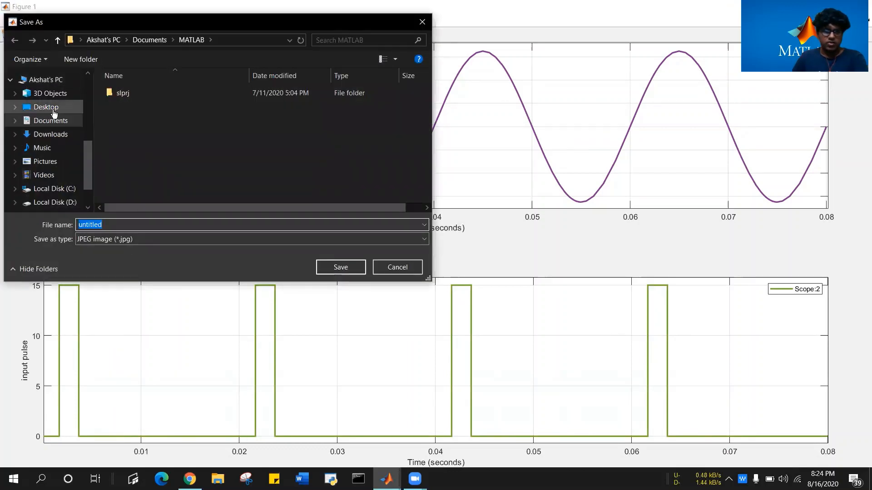
pyautogui.click(53, 112)
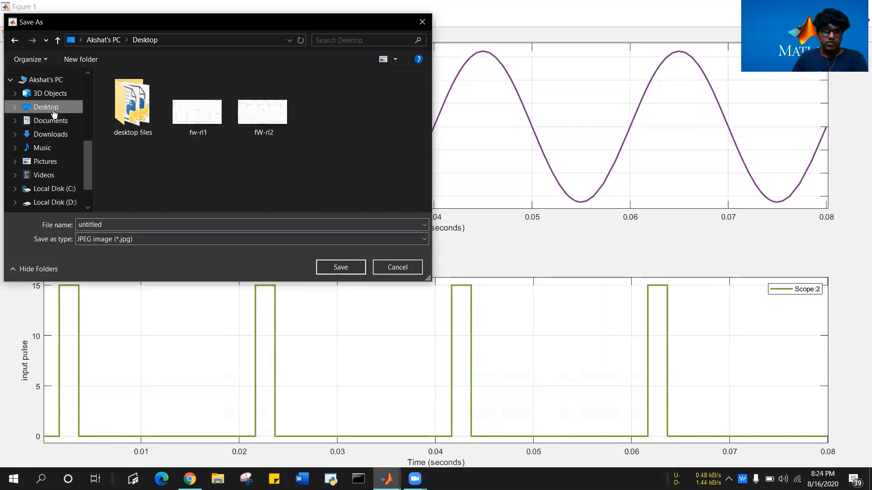
pyautogui.doubleClick(109, 222)
pyautogui.write('hw')
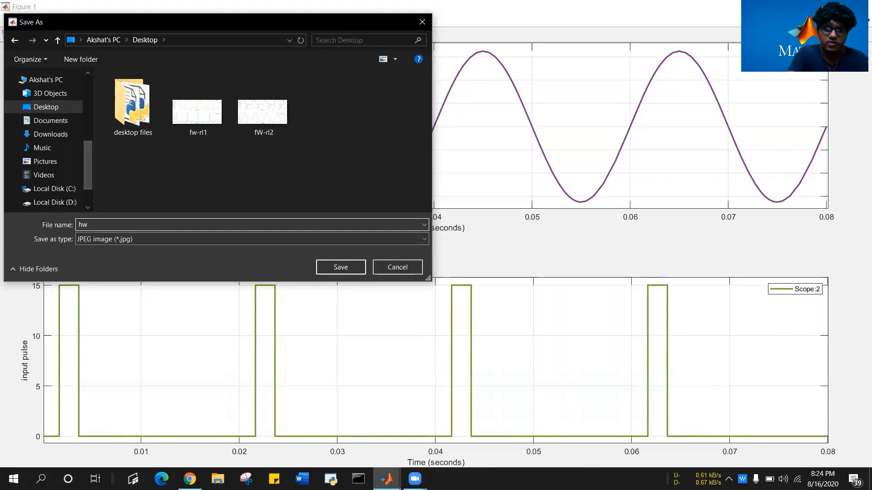
pyautogui.write('-rl')
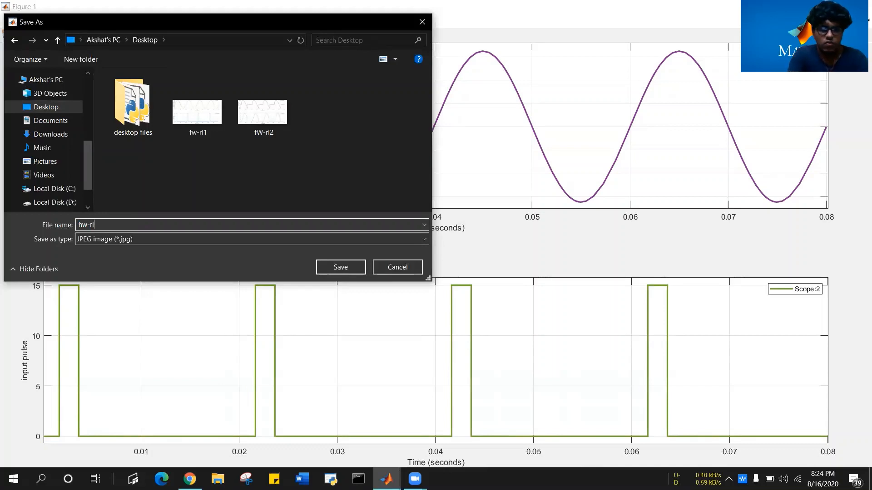
pyautogui.write('1')
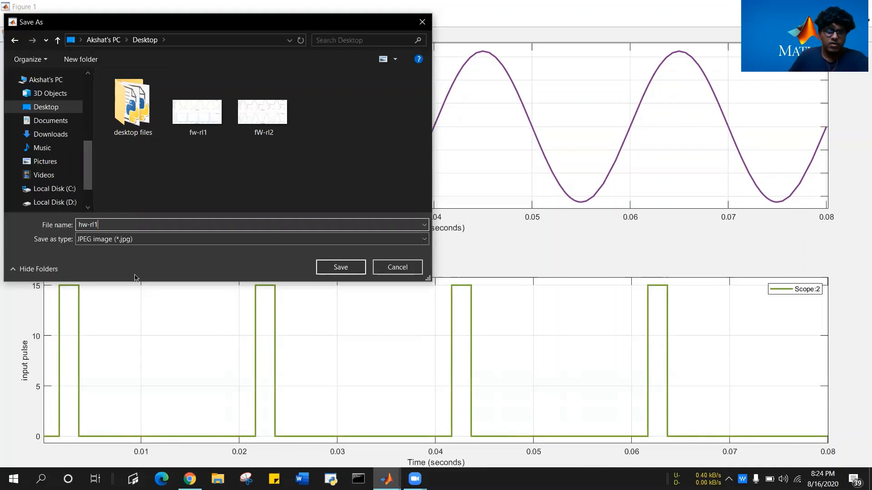
# Choose JPEG image (*.jpg) as the file type and save the figure
pyautogui.click(113, 240)
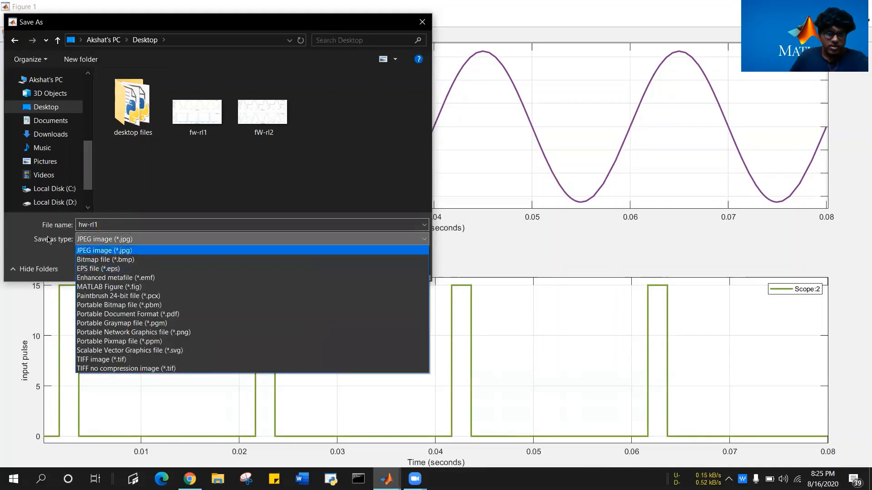
pyautogui.click(121, 287)
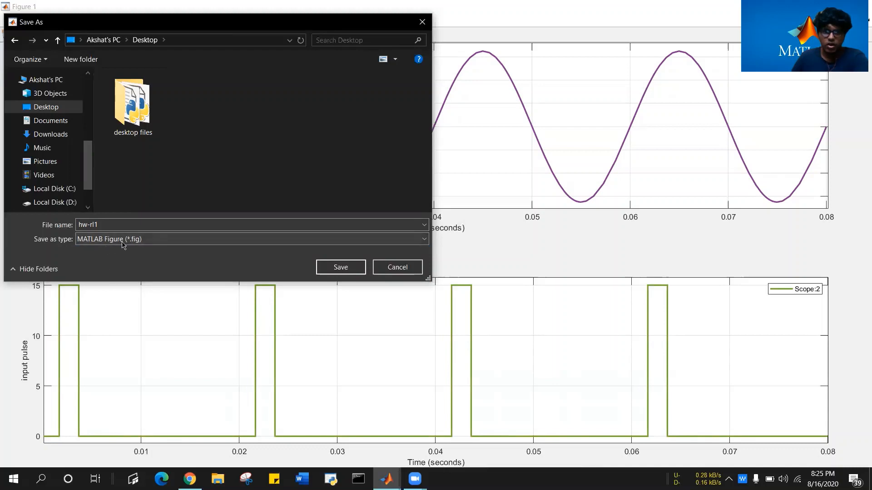
pyautogui.click(149, 242)
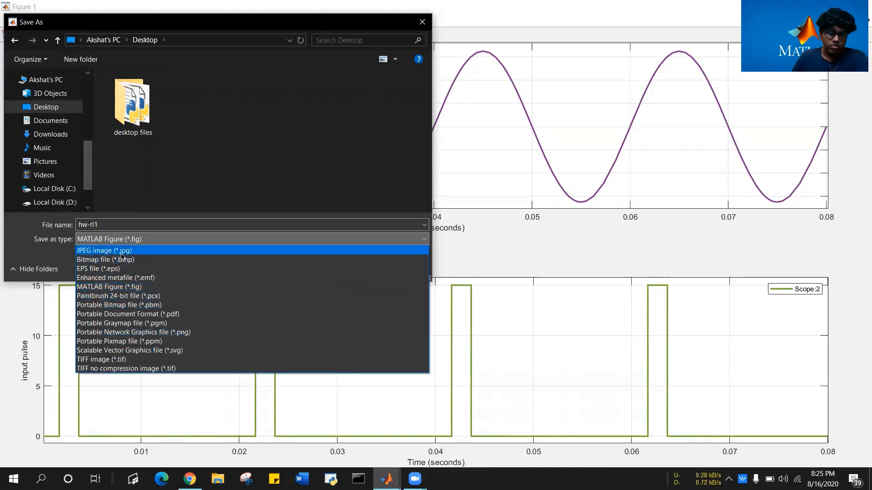
pyautogui.click(122, 251)
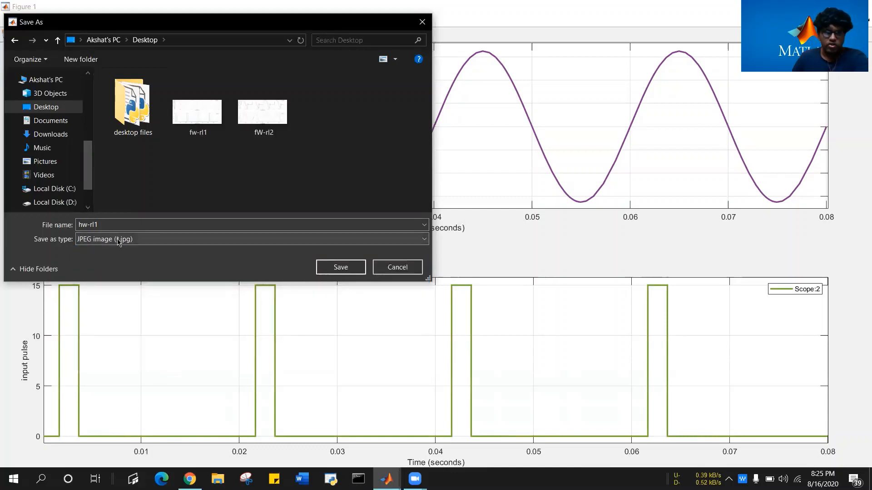
pyautogui.click(345, 268)
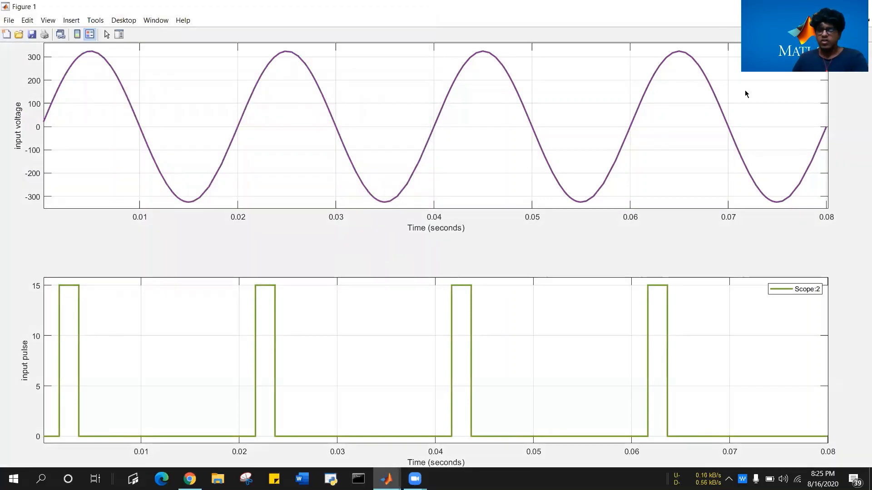
# Show the desktop and open the saved hw-rl1 image in Photos to check it
pyautogui.click(871, 479)
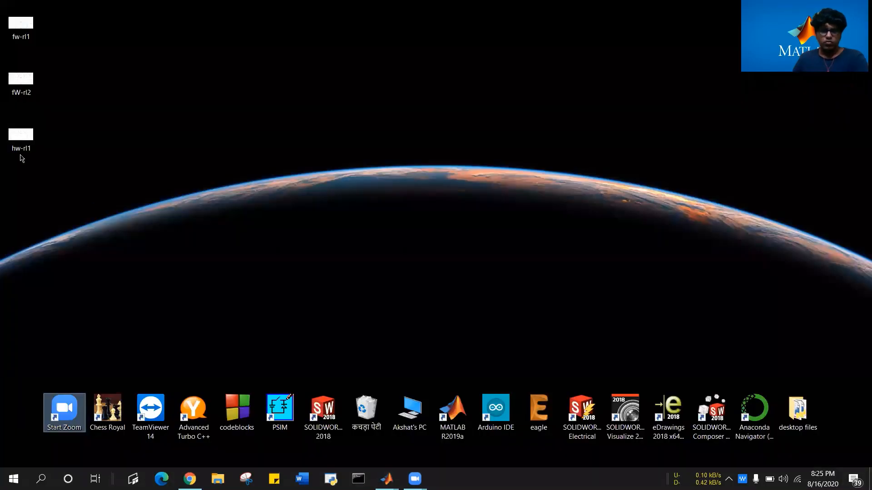
pyautogui.doubleClick(14, 148)
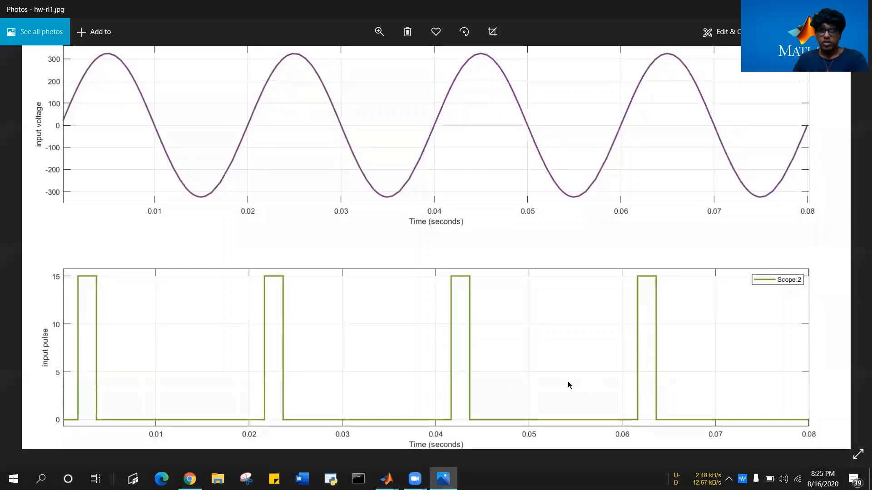
# Switch back to MATLAB's Figure 1 window and close it
pyautogui.moveTo(386, 479)
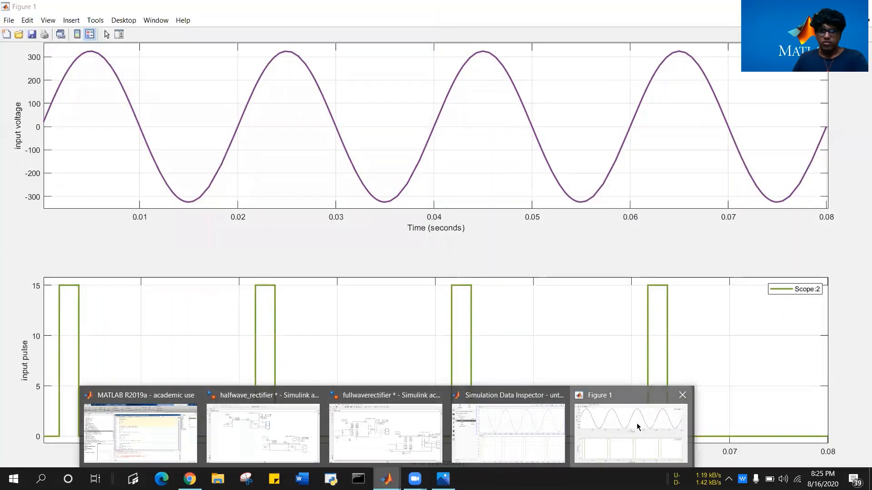
pyautogui.click(639, 428)
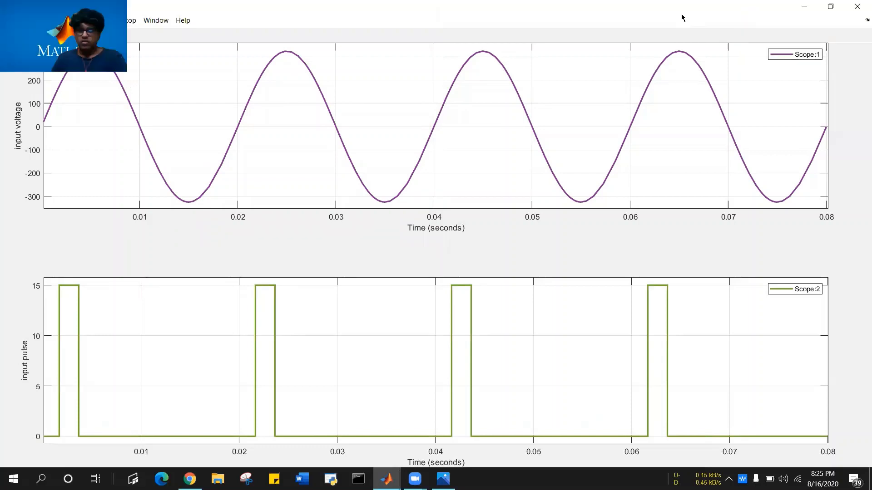
pyautogui.click(859, 6)
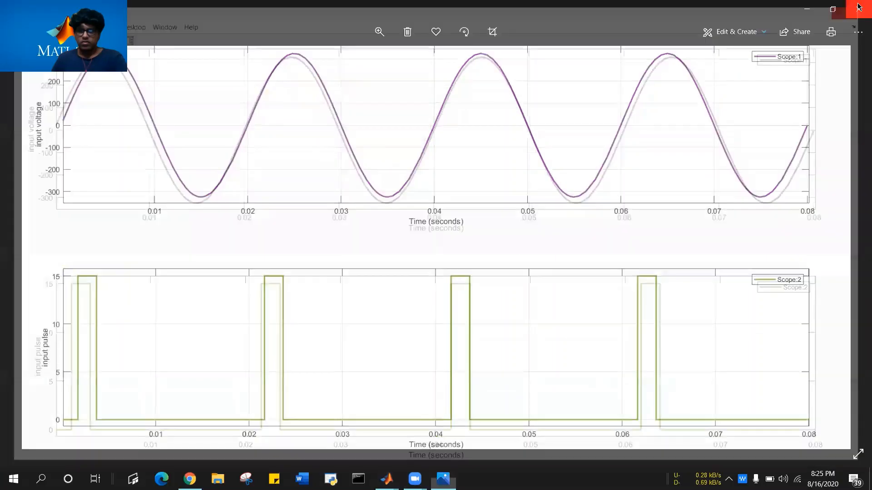
# Switch to the Simulation Data Inspector and replace Scope:1 with Scope:3 in the upper plot
pyautogui.moveTo(386, 479)
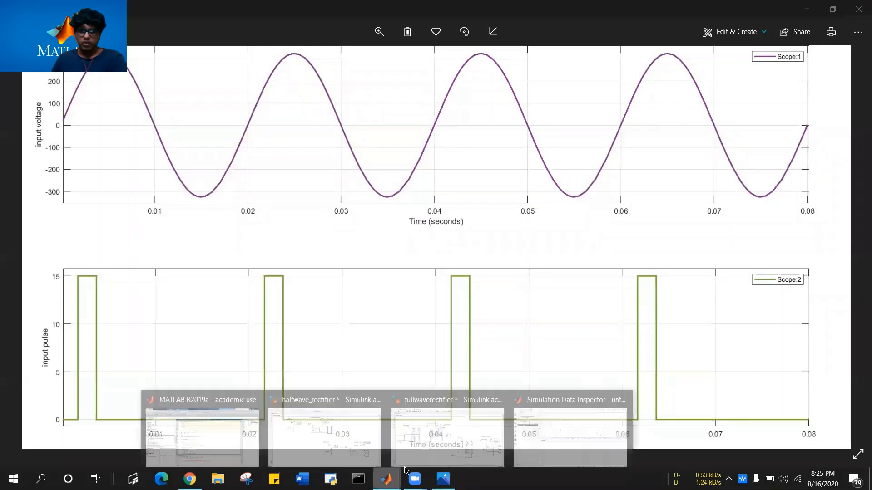
pyautogui.click(570, 432)
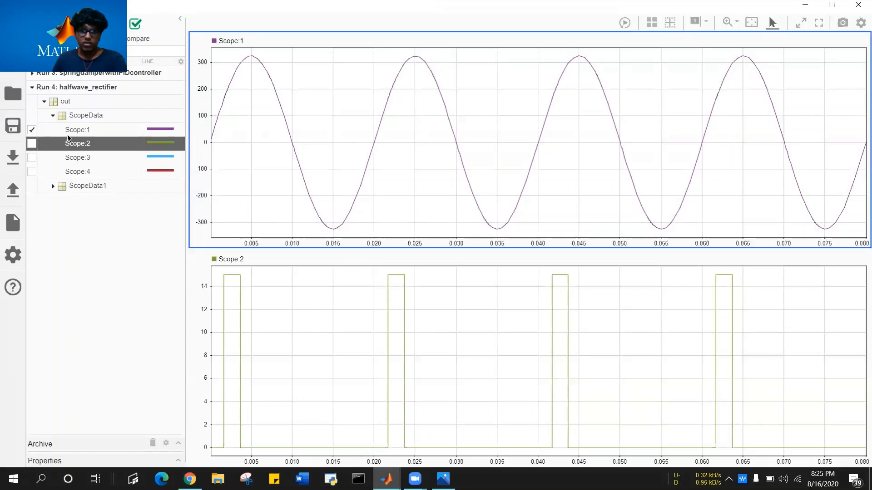
pyautogui.click(31, 130)
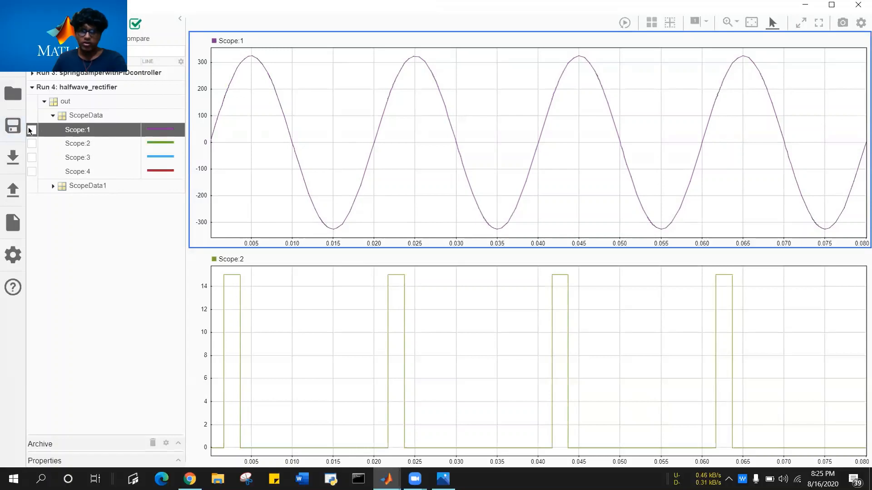
pyautogui.click(32, 157)
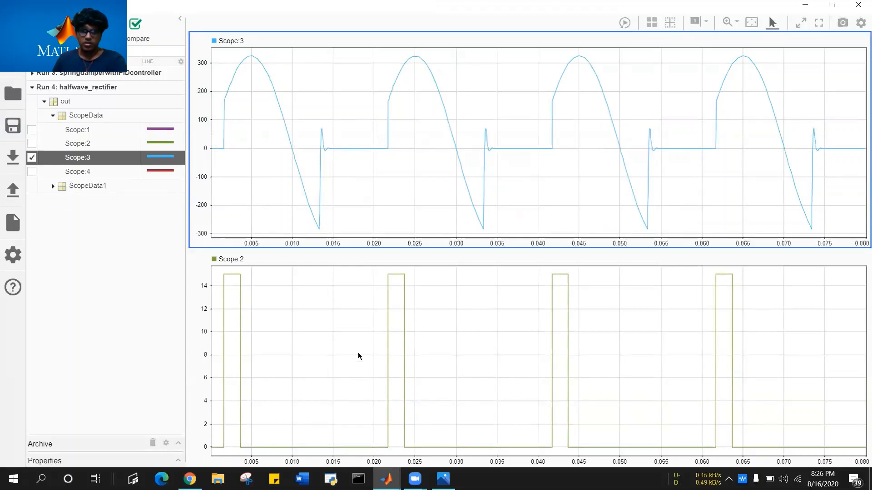
# Replace Scope:2 with Scope:4 in the lower plot
pyautogui.click(321, 342)
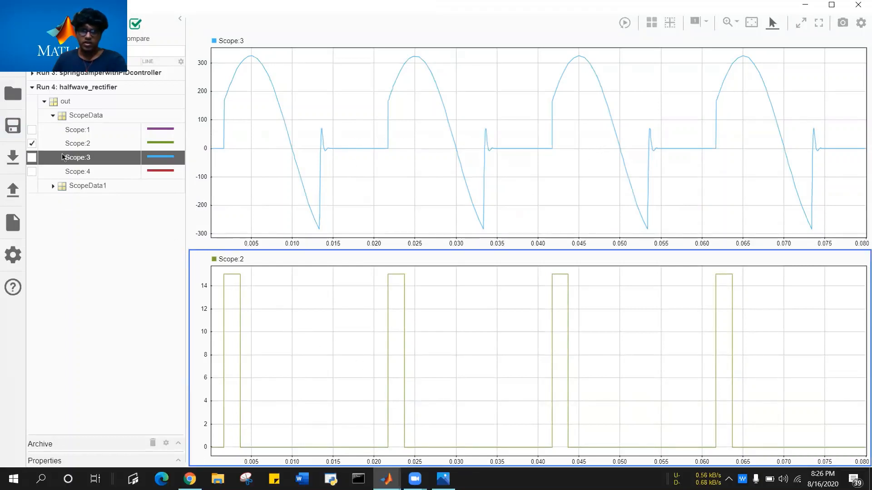
pyautogui.click(32, 143)
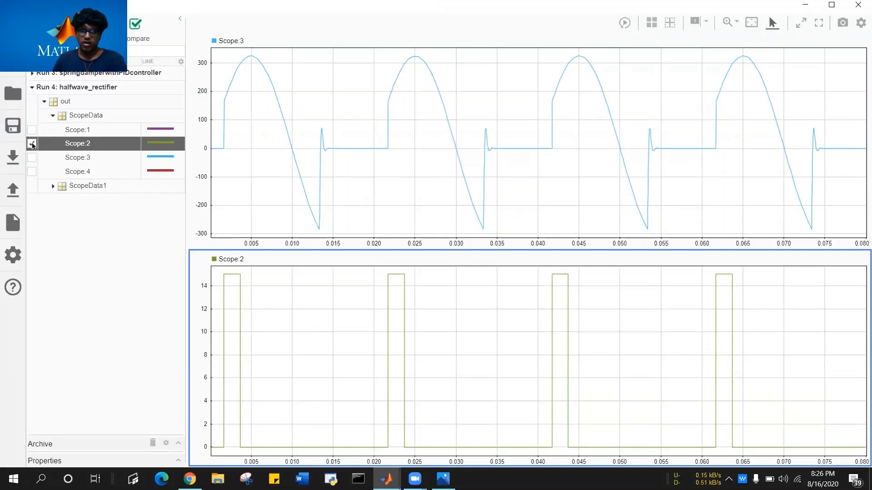
pyautogui.click(32, 171)
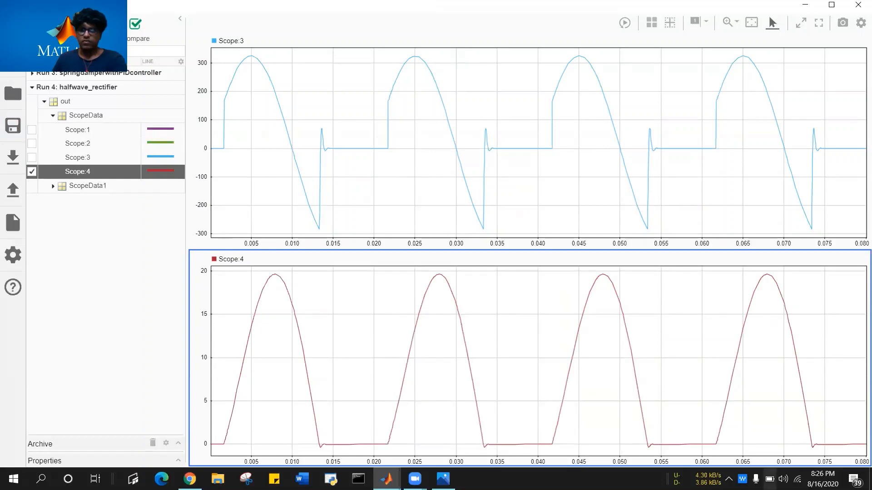
# Send a snapshot of the entire plot area to a MATLAB figure and maximize the figure window
pyautogui.click(843, 24)
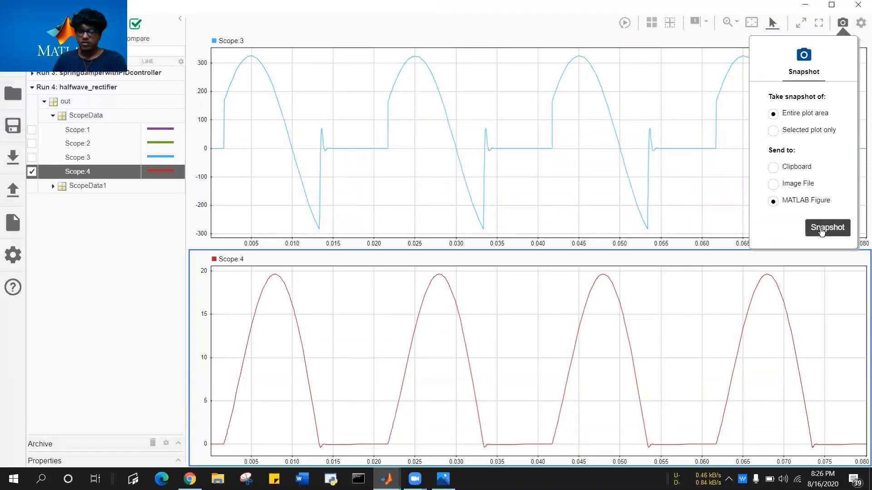
pyautogui.click(821, 231)
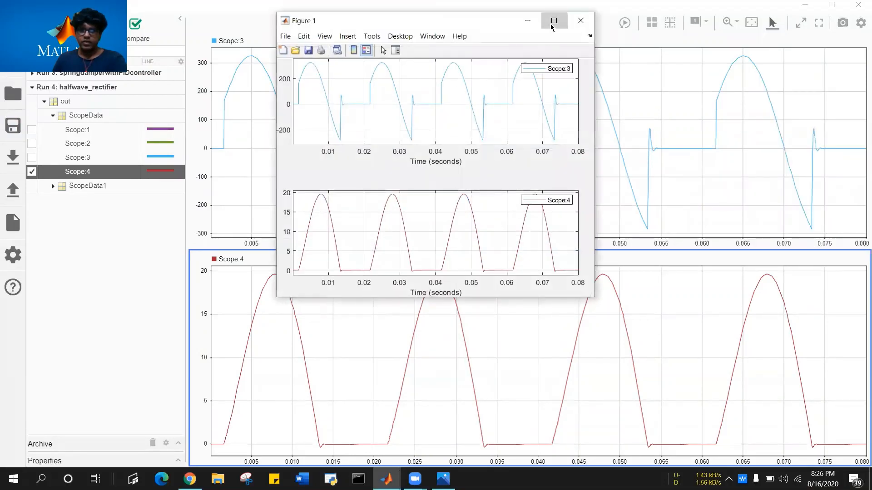
pyautogui.click(552, 20)
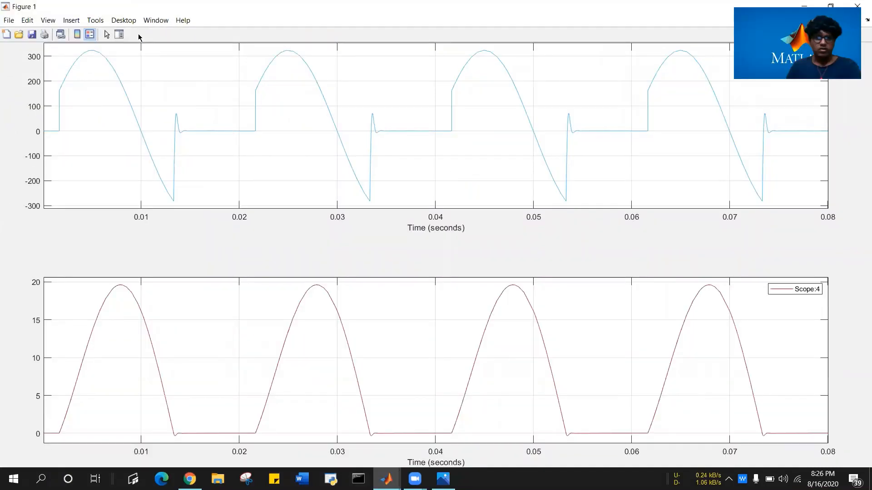
# Turn on plot editing and increase the line width of the blue Scope:3 curve in the upper axes
pyautogui.click(107, 34)
pyautogui.rightClick(108, 62)
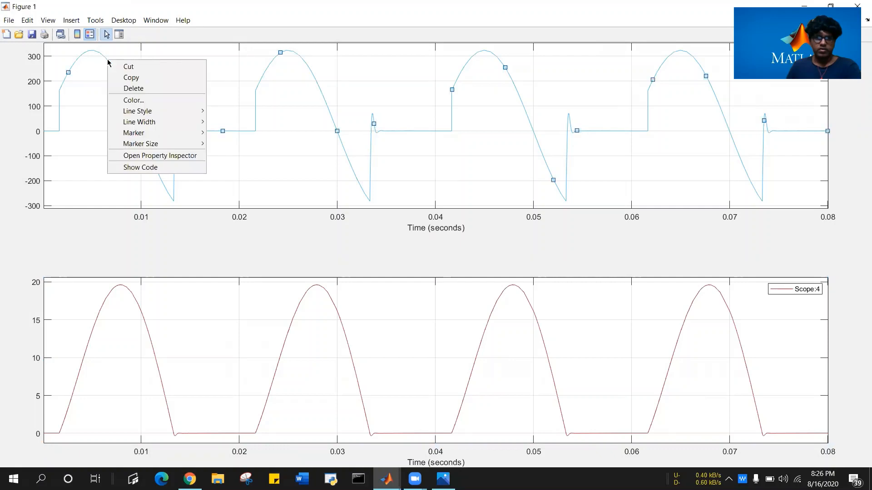
pyautogui.moveTo(145, 121)
pyautogui.click(225, 155)
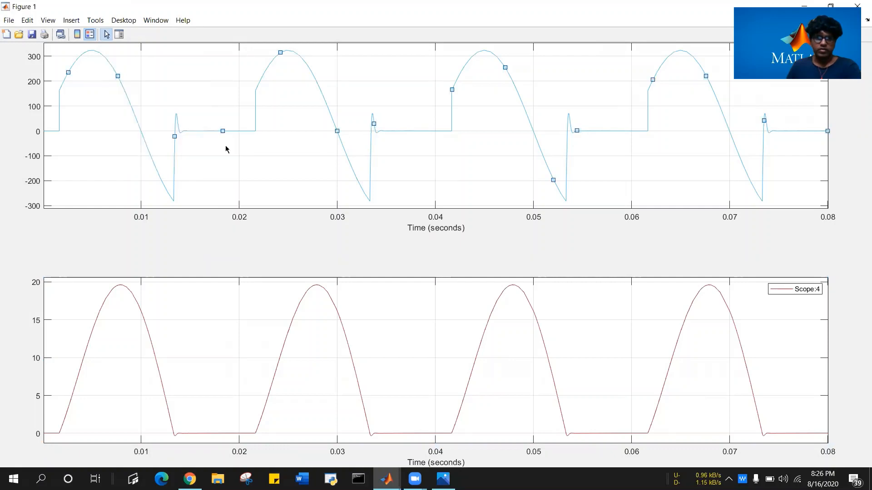
pyautogui.rightClick(138, 302)
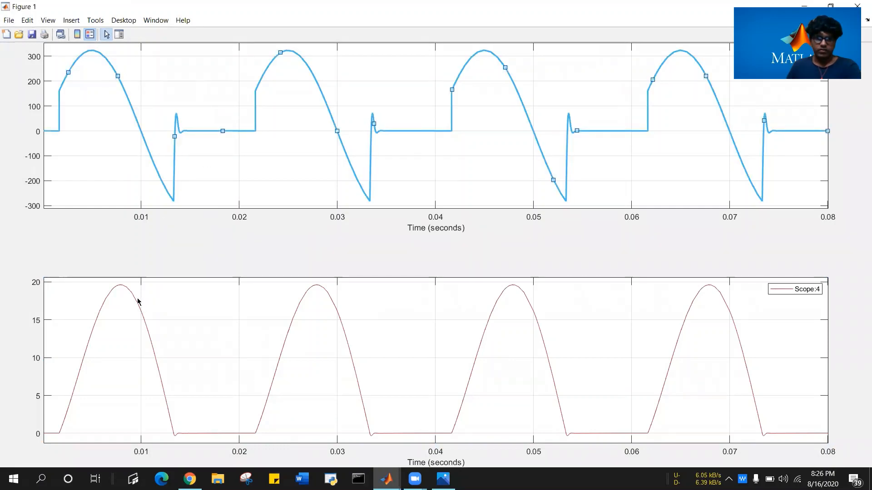
pyautogui.click(107, 297)
pyautogui.rightClick(106, 297)
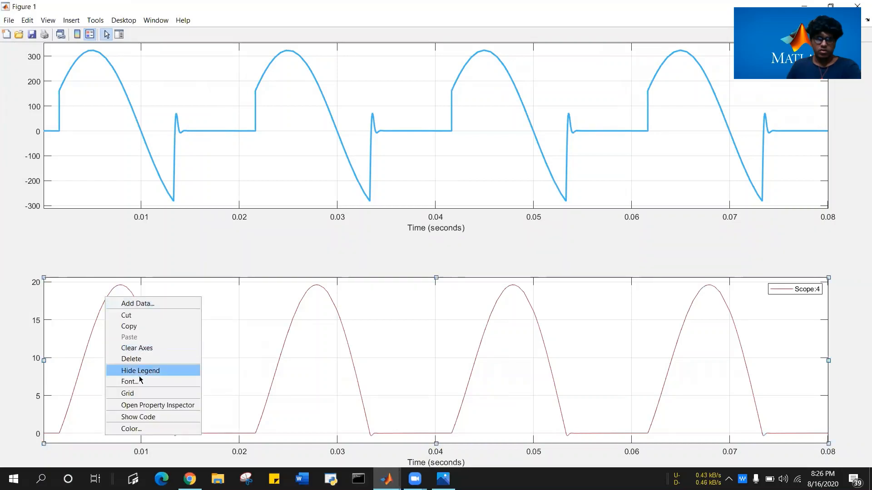
pyautogui.click(84, 363)
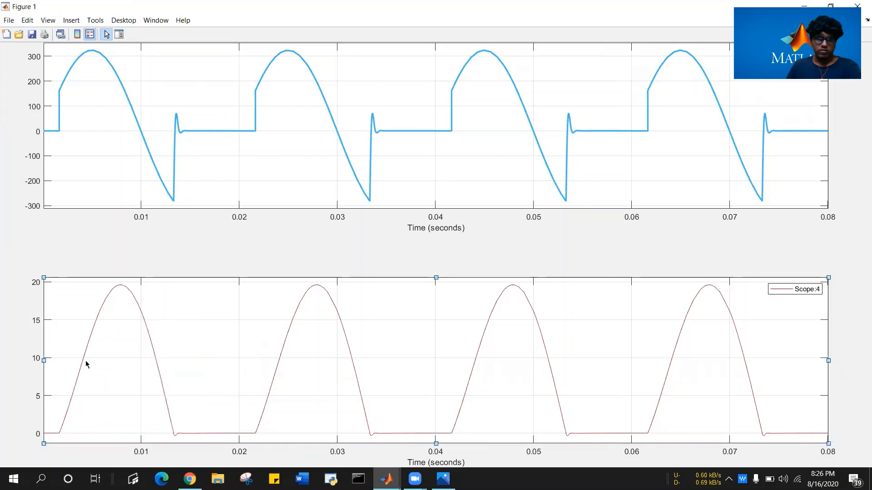
pyautogui.rightClick(97, 320)
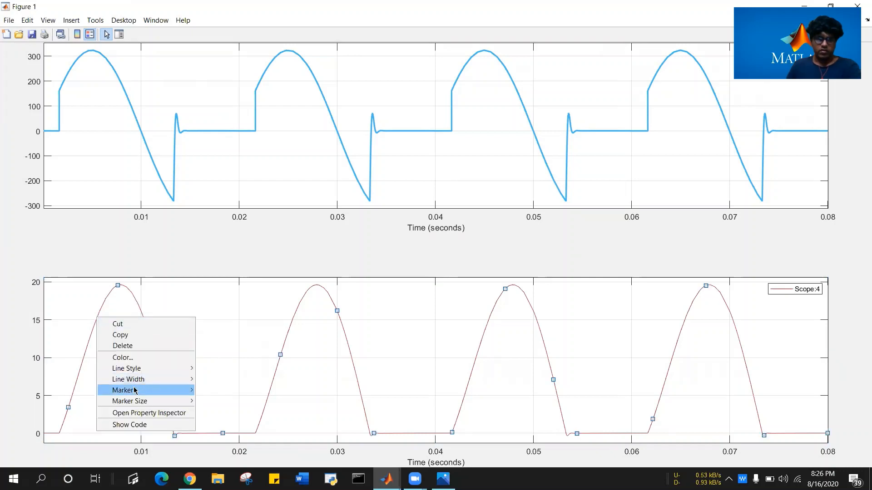
pyautogui.moveTo(135, 382)
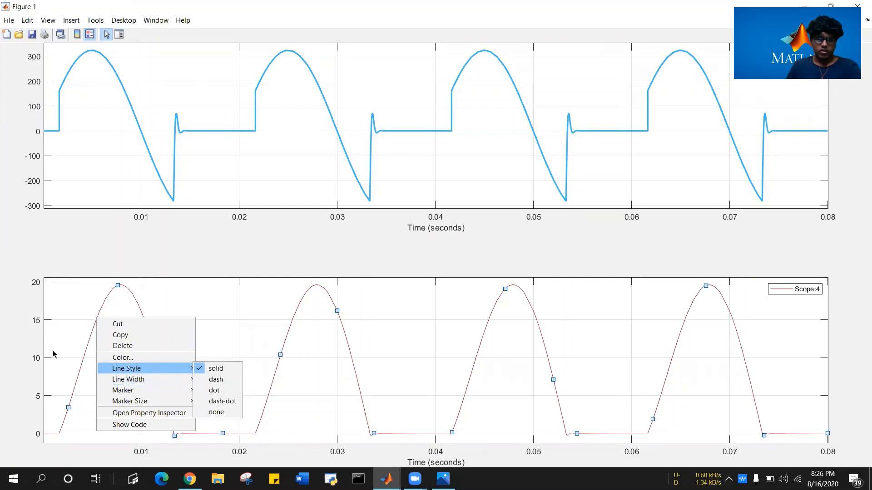
pyautogui.click(97, 345)
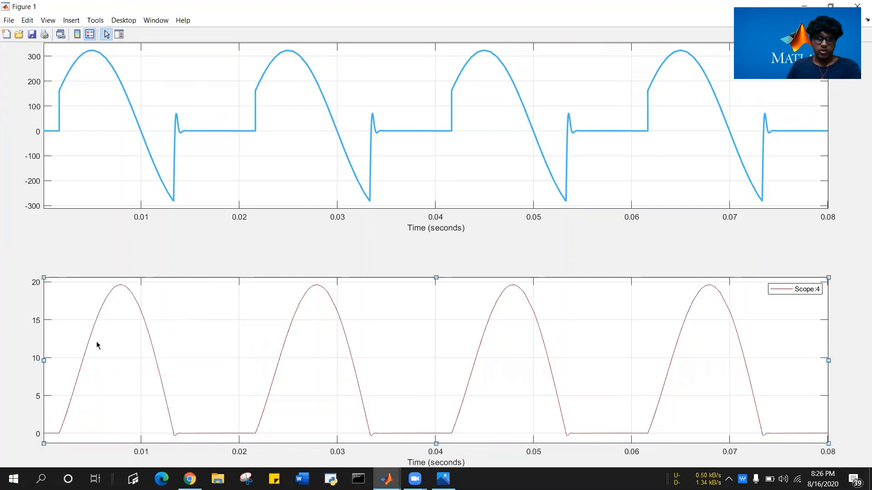
pyautogui.rightClick(64, 301)
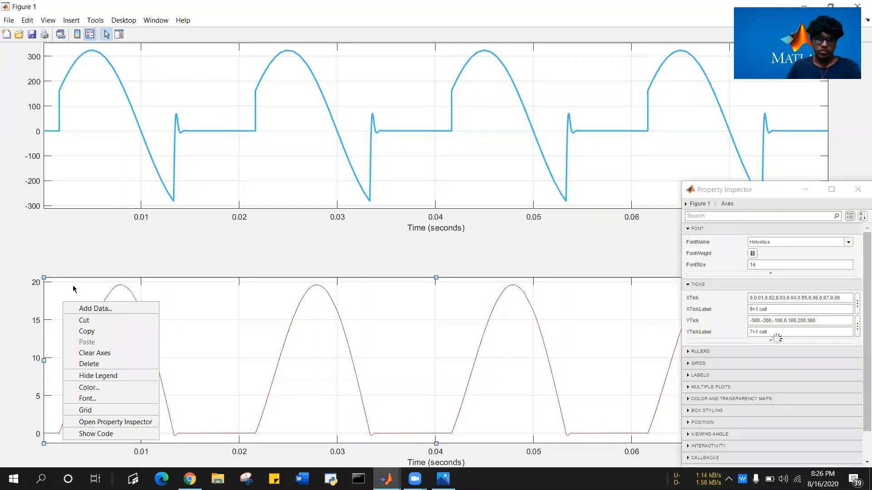
pyautogui.click(163, 301)
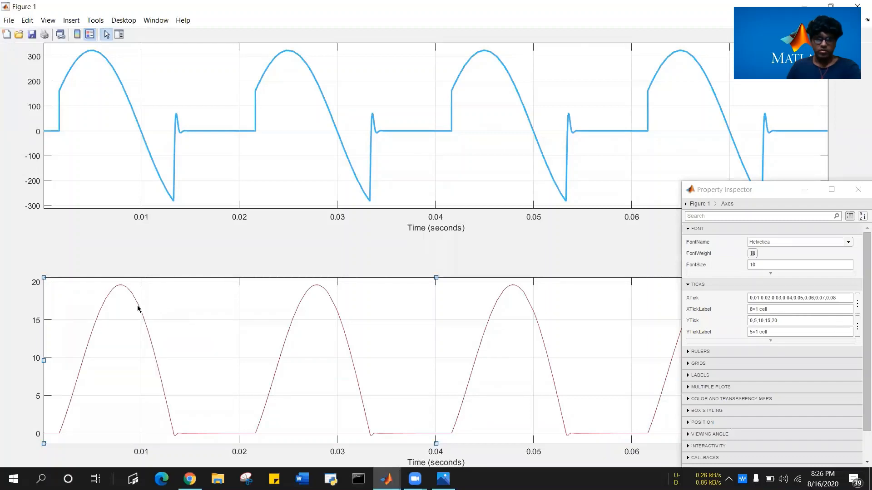
pyautogui.click(857, 189)
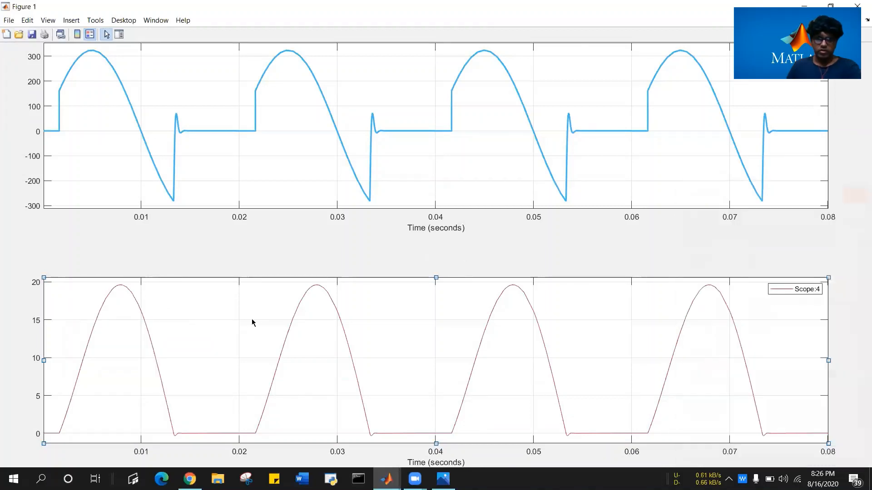
# Set the line width of the red Scope:4 curve in the lower axes to 3.0
pyautogui.click(98, 320)
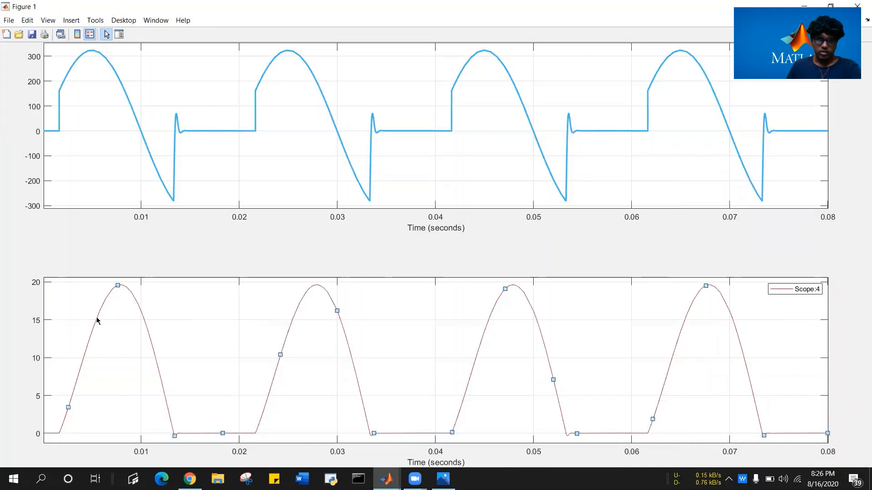
pyautogui.rightClick(119, 286)
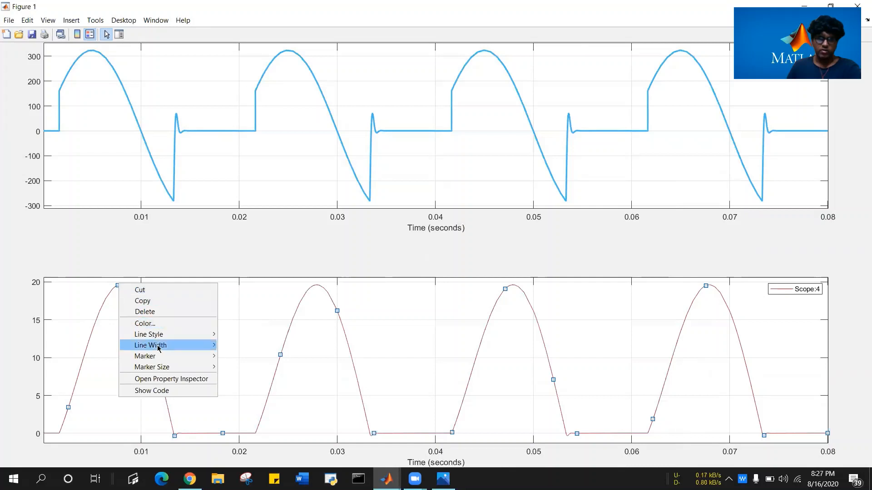
pyautogui.moveTo(204, 345)
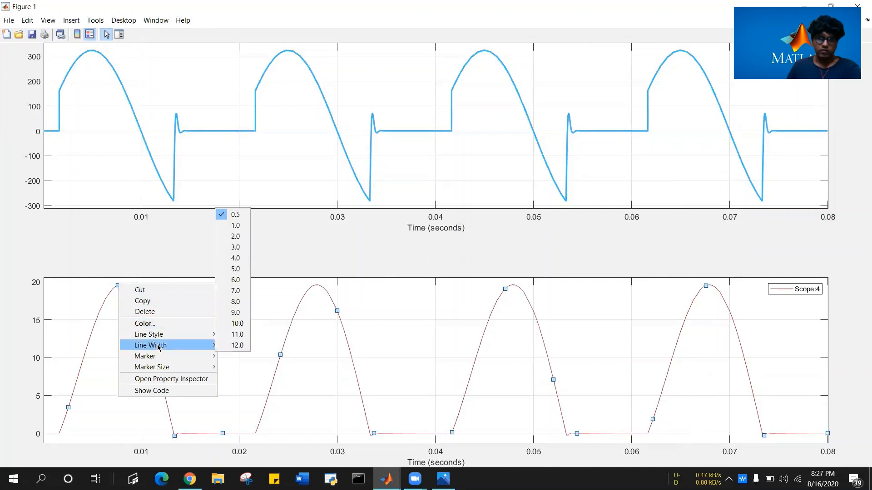
pyautogui.click(240, 245)
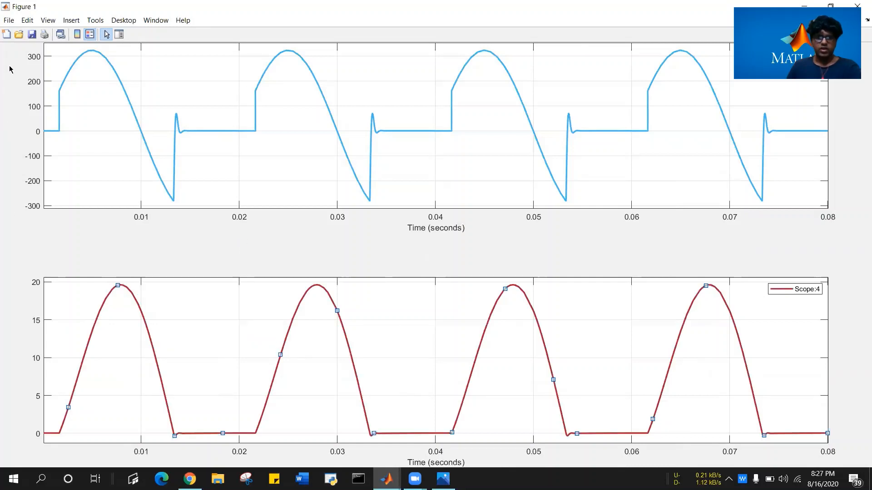
# Add the Y-axis label "input voltage" to the upper Scope:3 axes
pyautogui.click(71, 21)
pyautogui.click(0, 156)
pyautogui.click(114, 183)
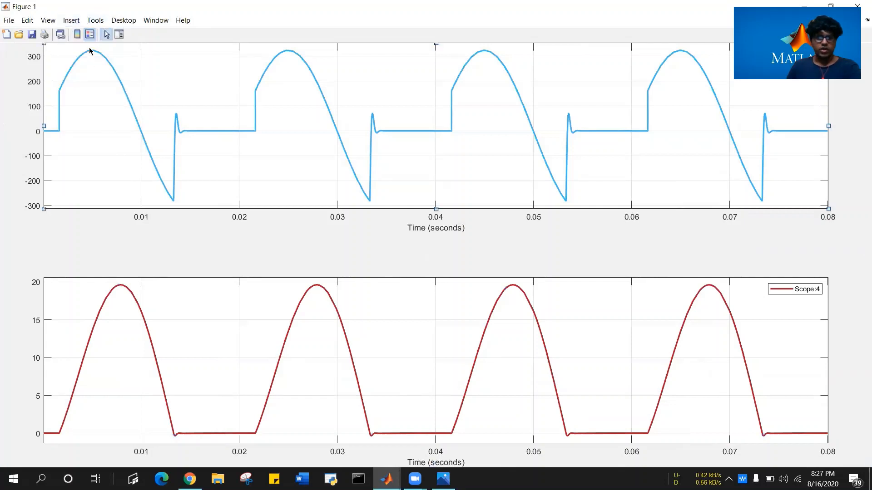
pyautogui.click(71, 21)
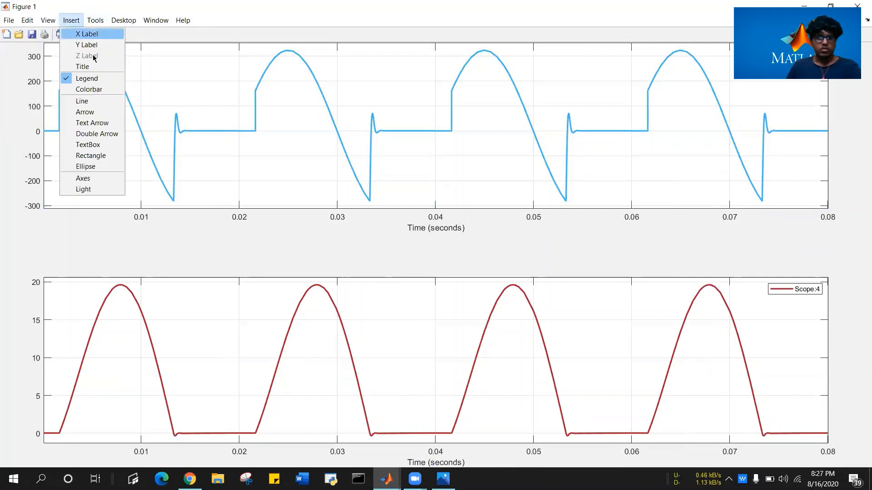
pyautogui.click(88, 45)
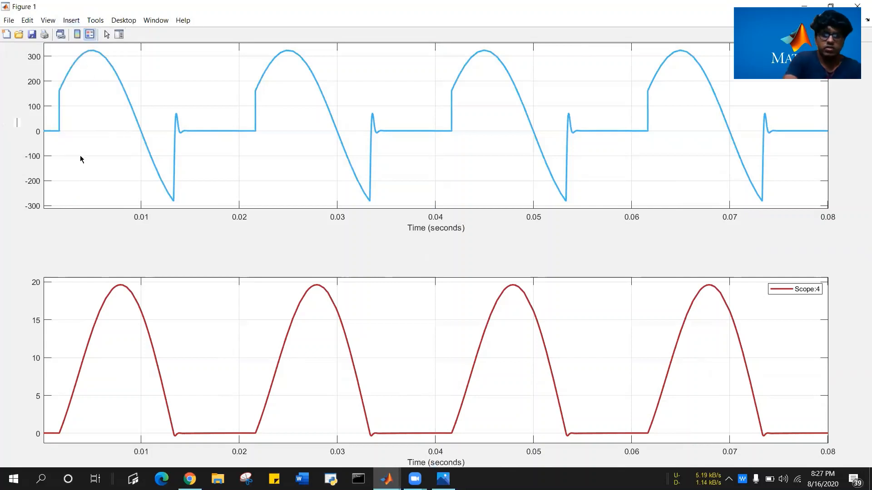
pyautogui.write('input ')
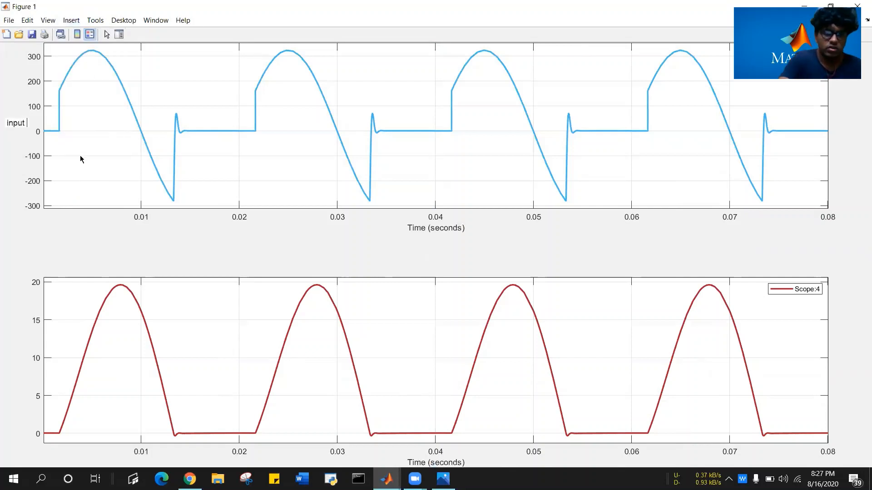
pyautogui.write('voltage')
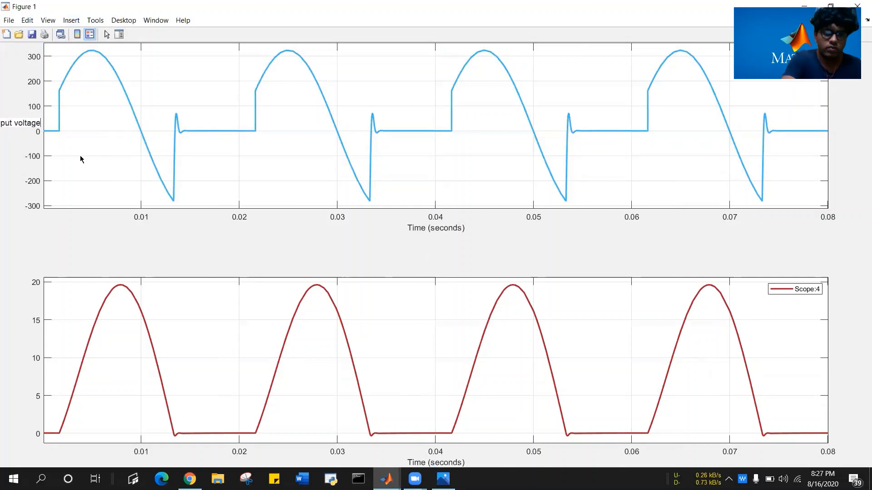
pyautogui.click(47, 400)
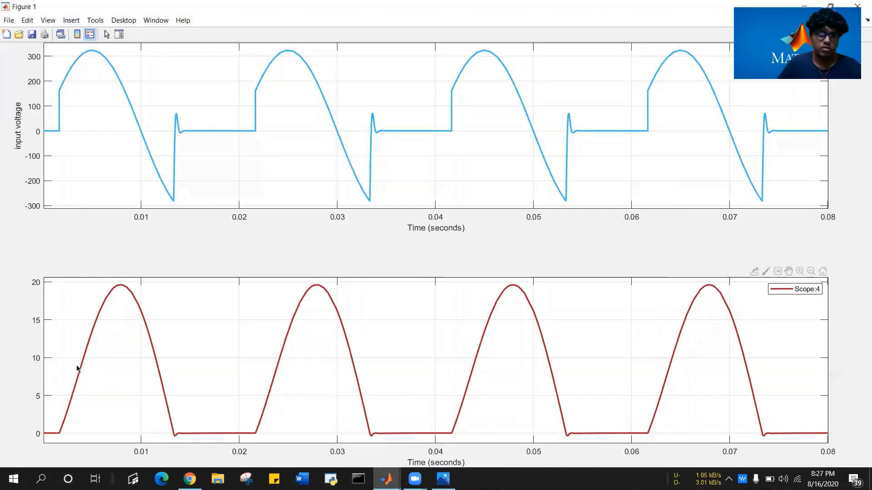
# Add the Y-axis label "input current" to the lower Scope:4 axes
pyautogui.click(72, 20)
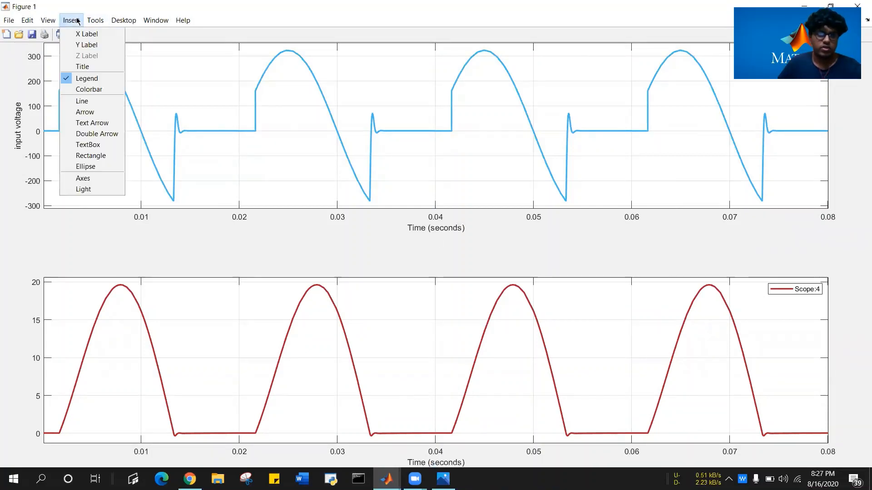
pyautogui.click(77, 20)
pyautogui.click(76, 21)
pyautogui.click(68, 41)
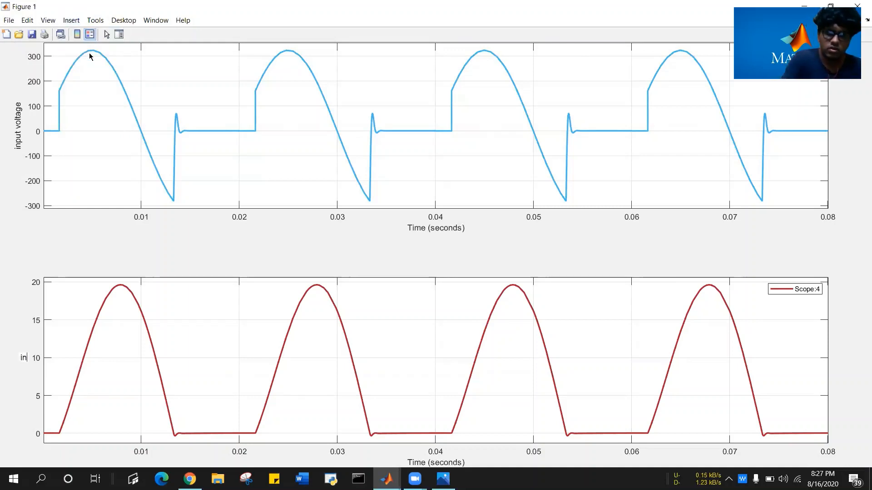
pyautogui.write('input curr')
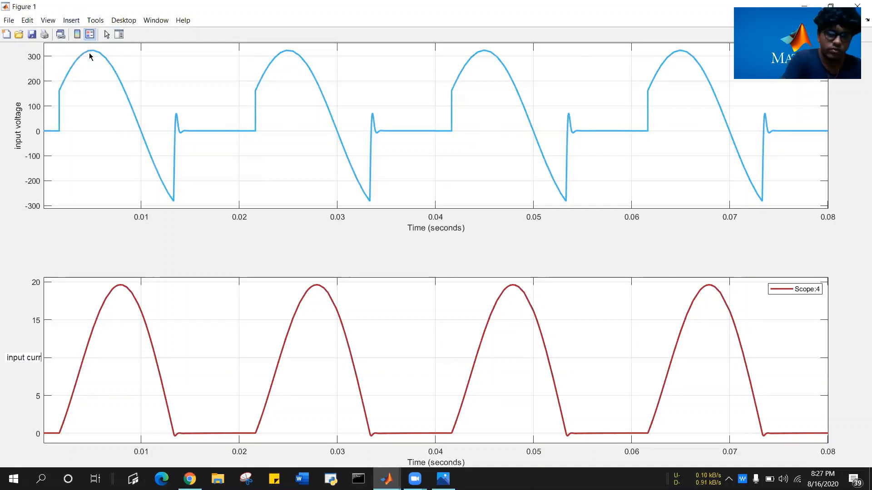
pyautogui.write('ent')
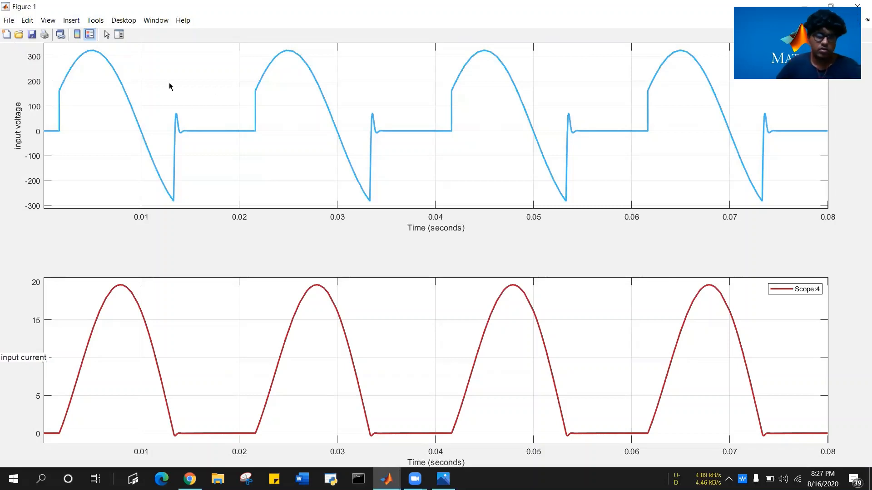
pyautogui.click(18, 430)
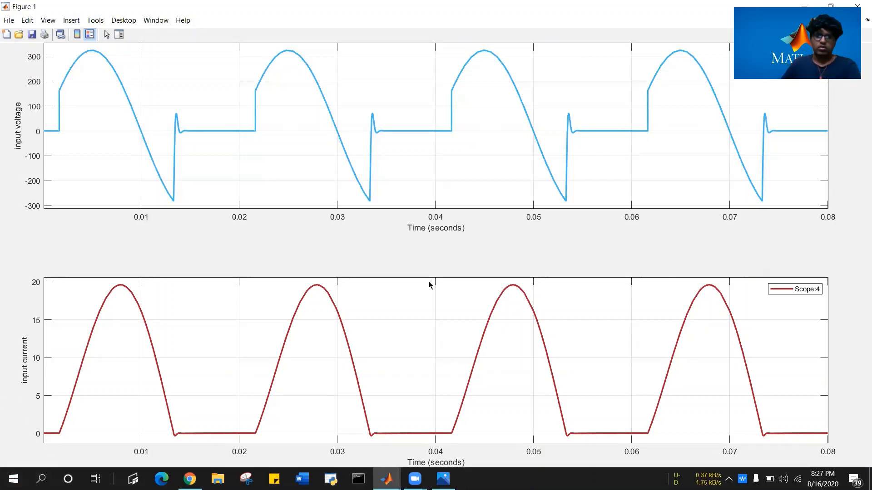
# Save the figure to the Desktop as a JPEG image named hw-rl2
pyautogui.click(9, 20)
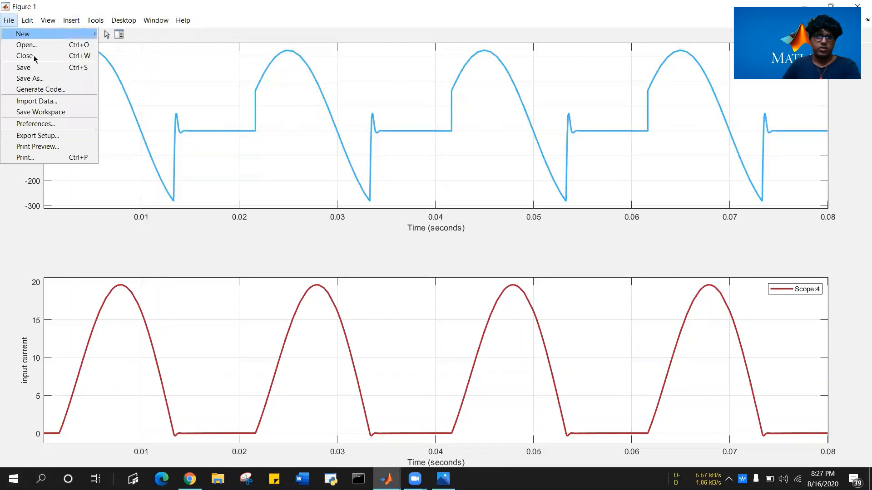
pyautogui.click(39, 79)
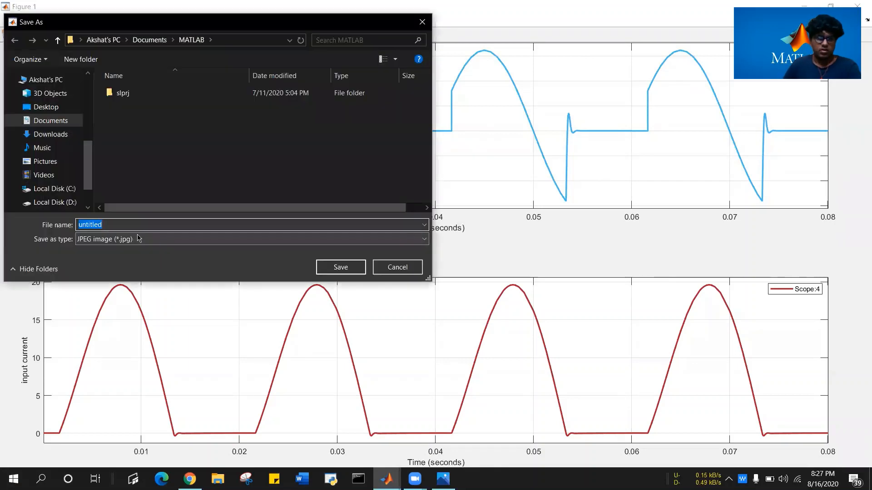
pyautogui.click(55, 107)
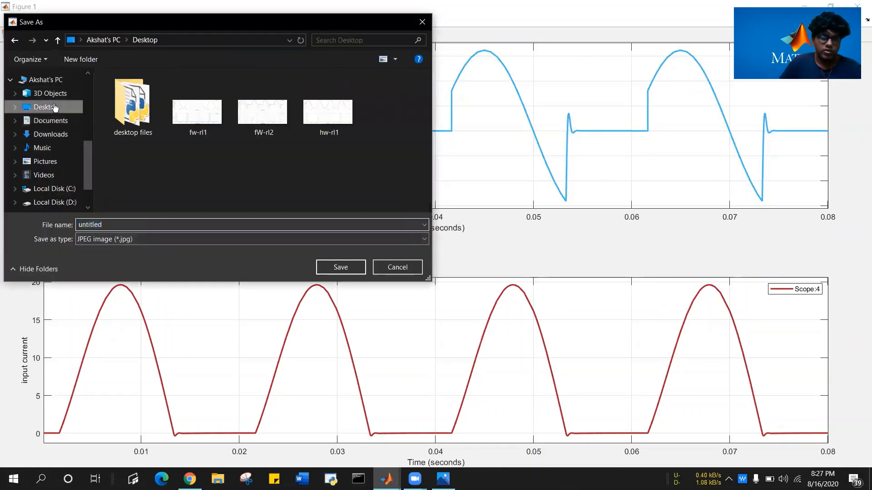
pyautogui.doubleClick(144, 224)
pyautogui.write('hw')
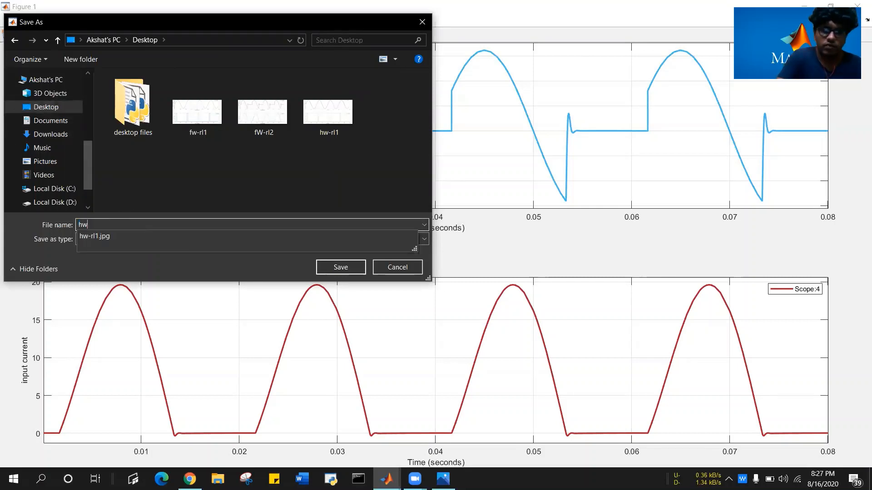
pyautogui.write('=')
pyautogui.press('BackSpace')
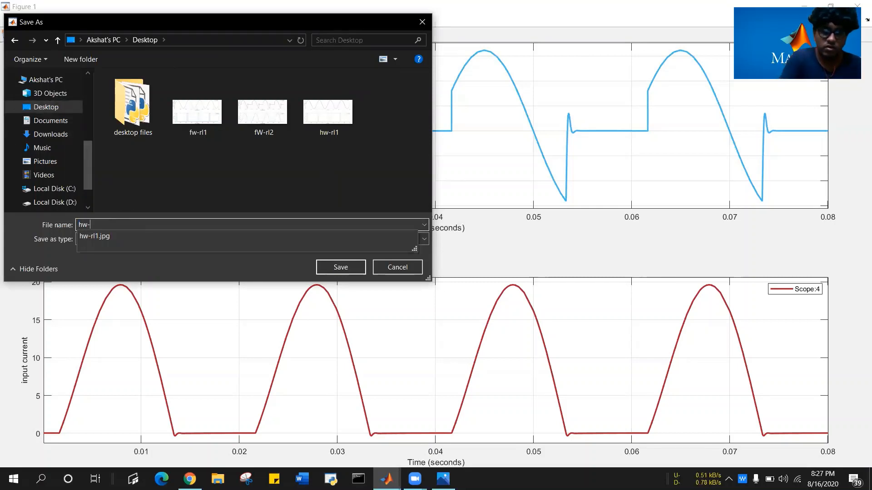
pyautogui.write('-rl')
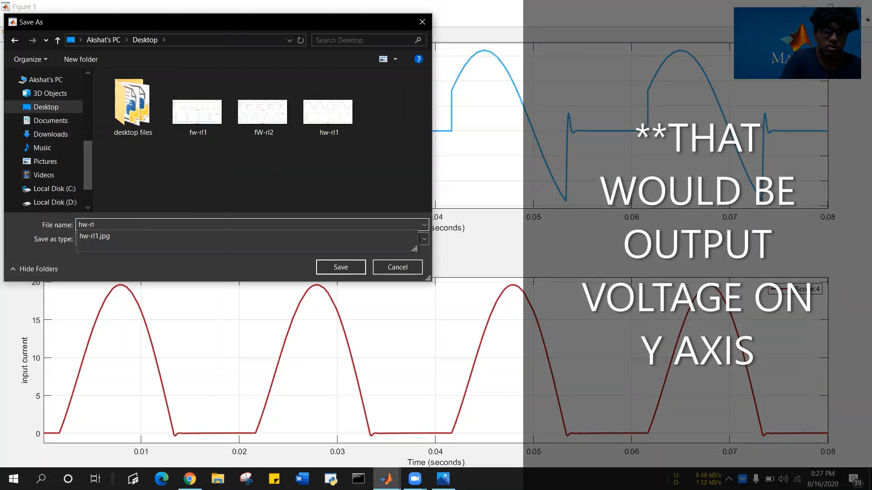
pyautogui.write('2')
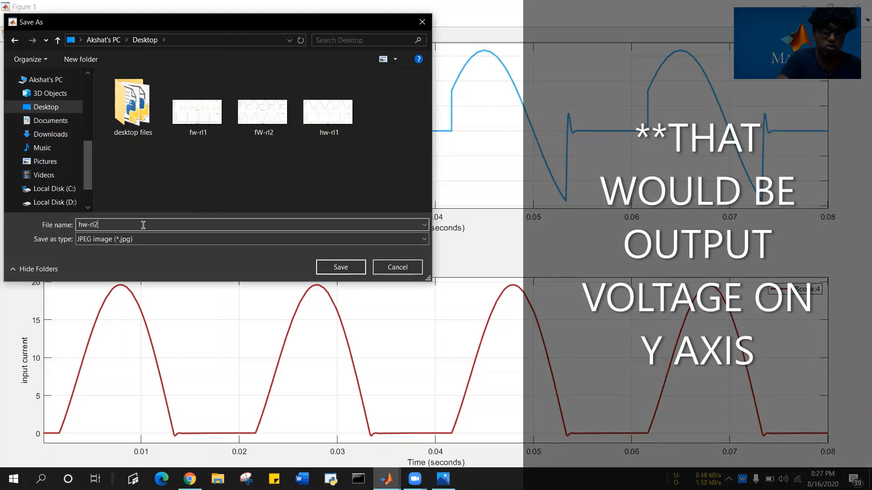
pyautogui.click(348, 272)
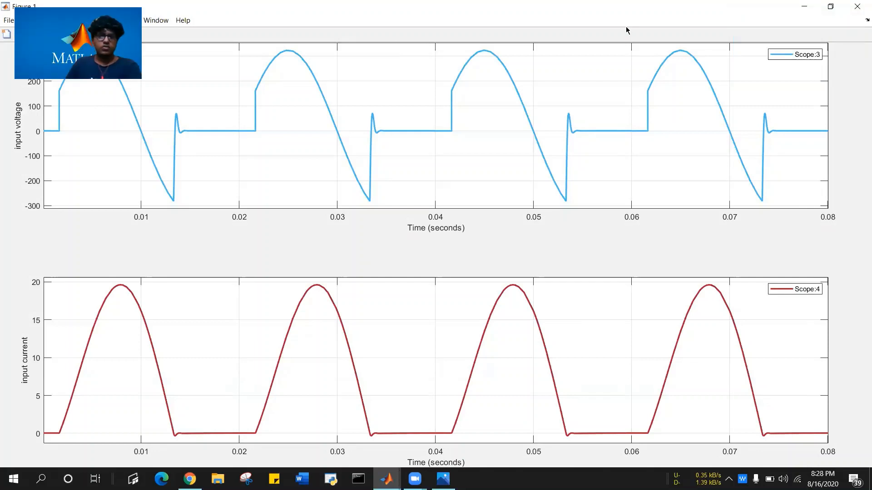
# Minimize the figure and Simulation Data Inspector windows to get back to the saved plot image in Photos
pyautogui.click(804, 7)
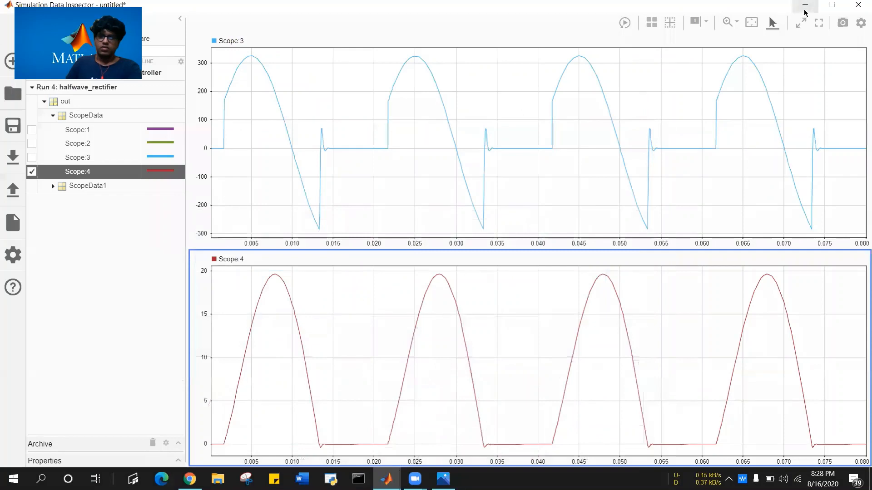
pyautogui.click(805, 6)
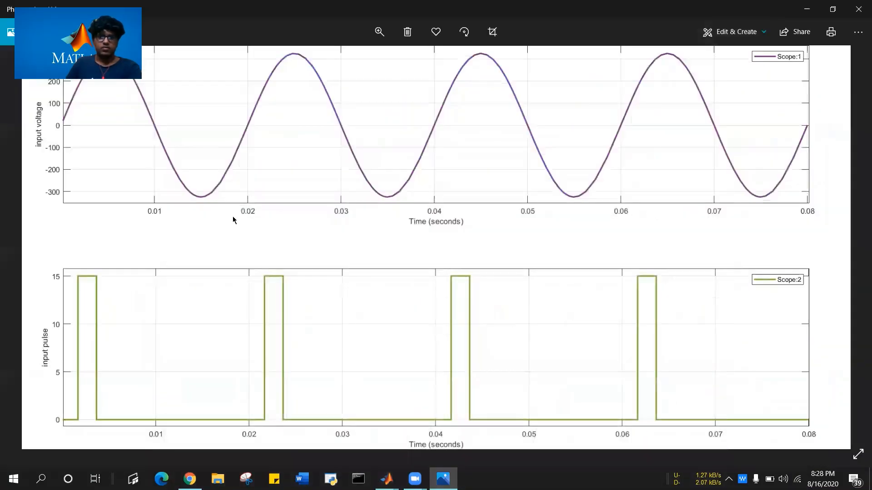